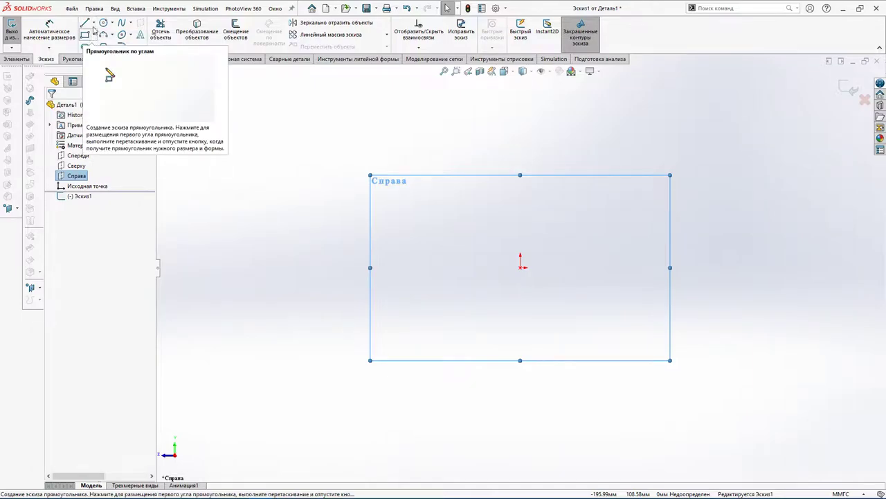
Sketch a horizontal centerline about 118 mm long below the origin, extending farther to its left than to its right.
click(102, 34)
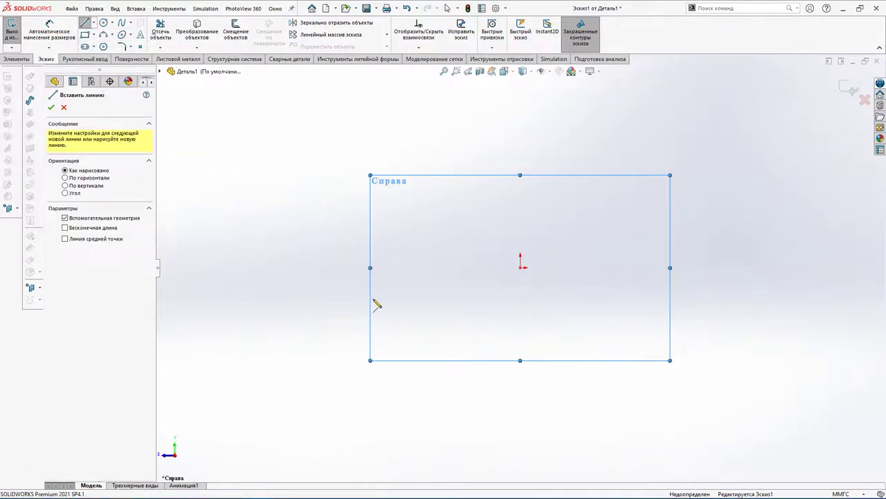
click(352, 303)
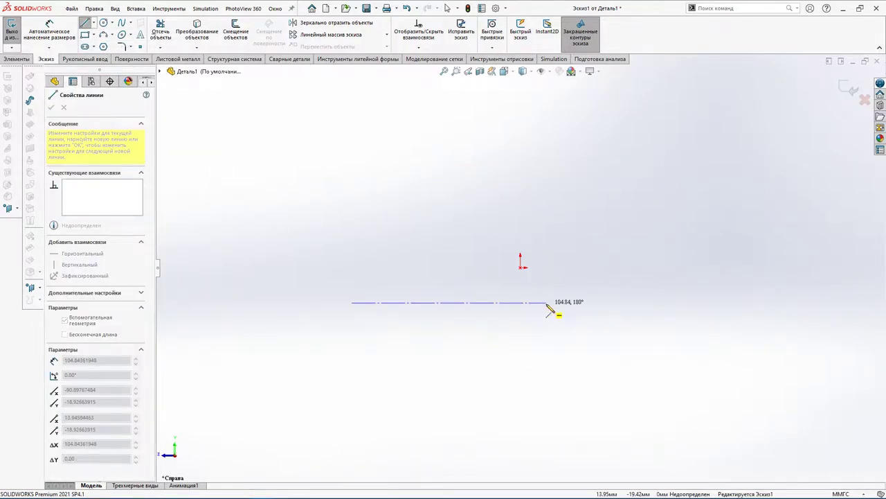
double_click(571, 303)
Dimension the horizontal centerline's length and set it to 100 mm.
key(d)
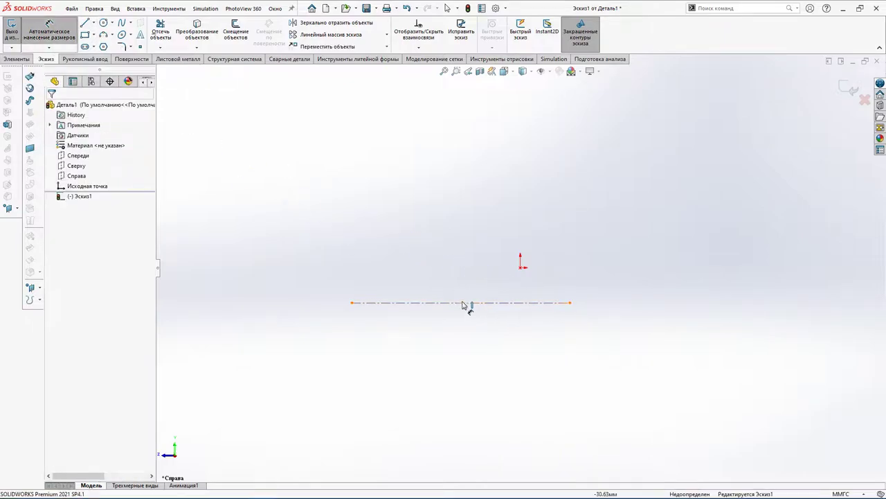
click(463, 307)
click(465, 365)
text(100)
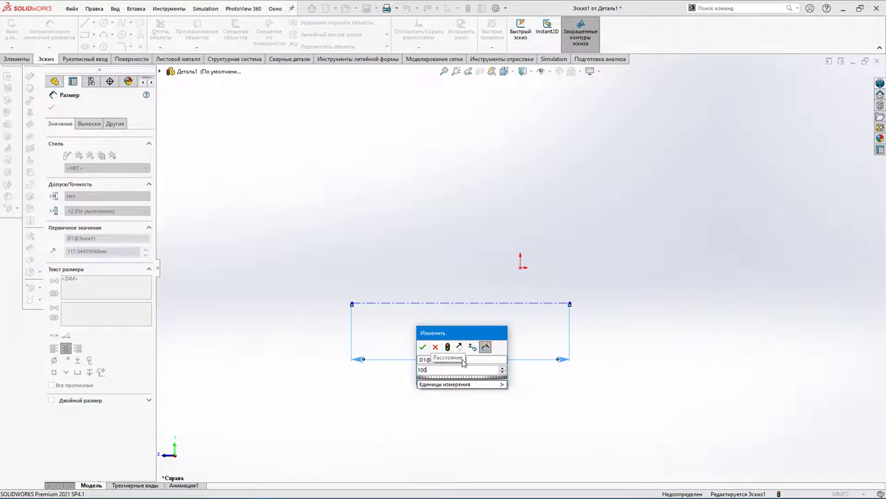
click(421, 346)
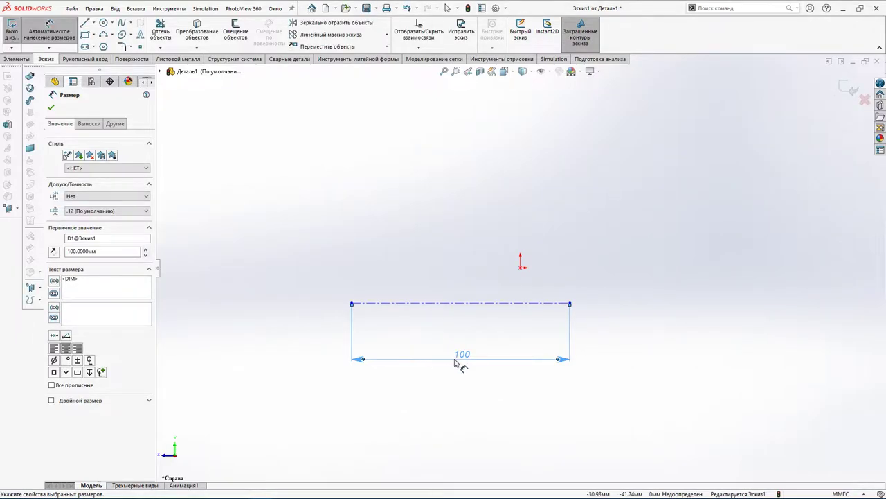
Sketch a vertical centerline about 39 mm long upward from the midpoint of the horizontal centerline.
click(85, 22)
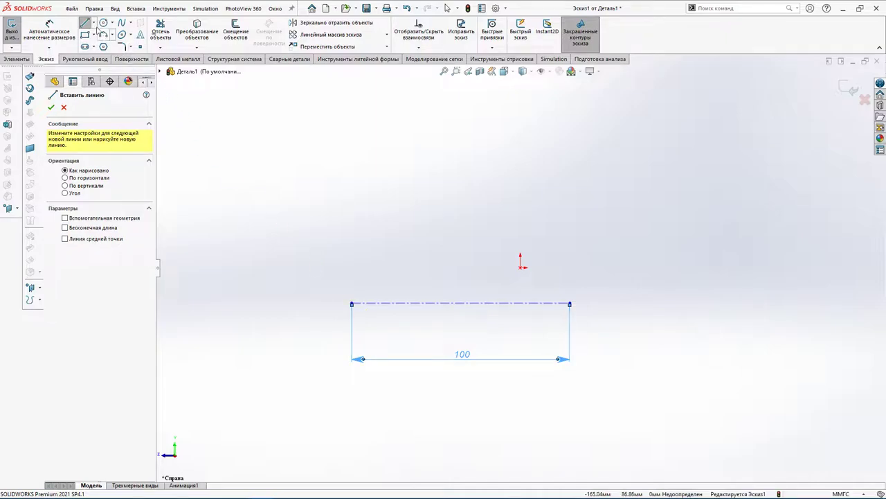
click(93, 22)
click(111, 44)
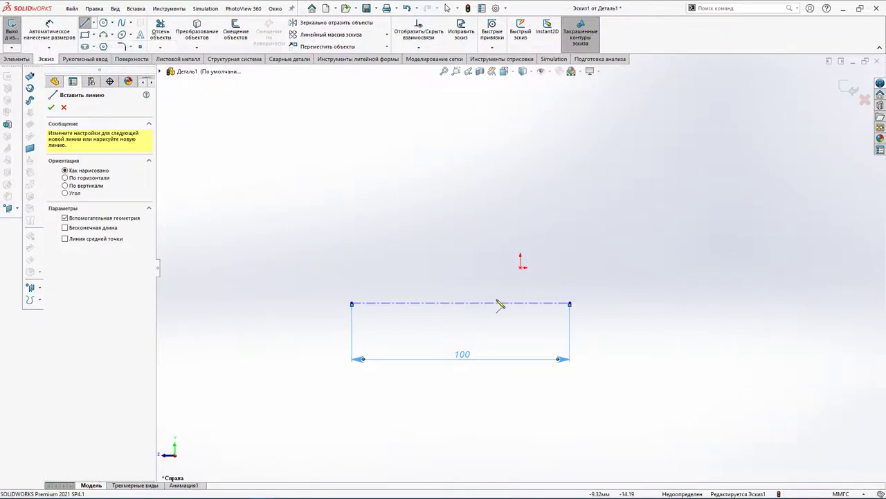
click(460, 303)
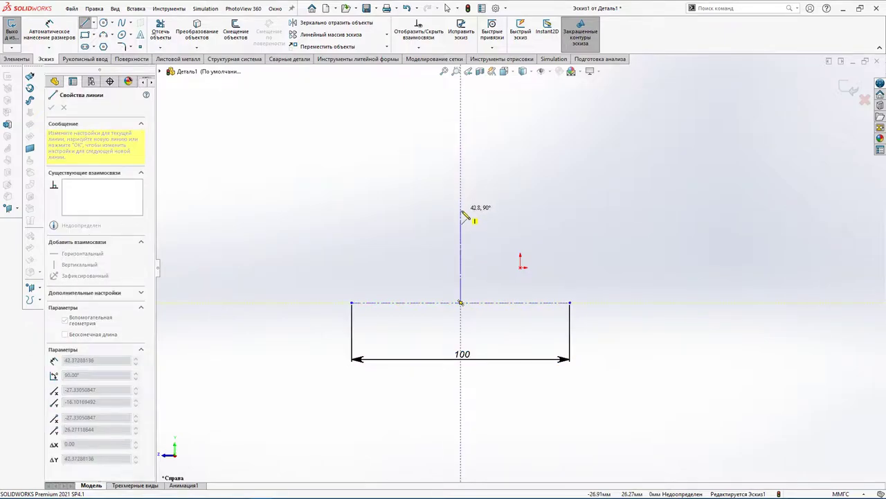
click(460, 219)
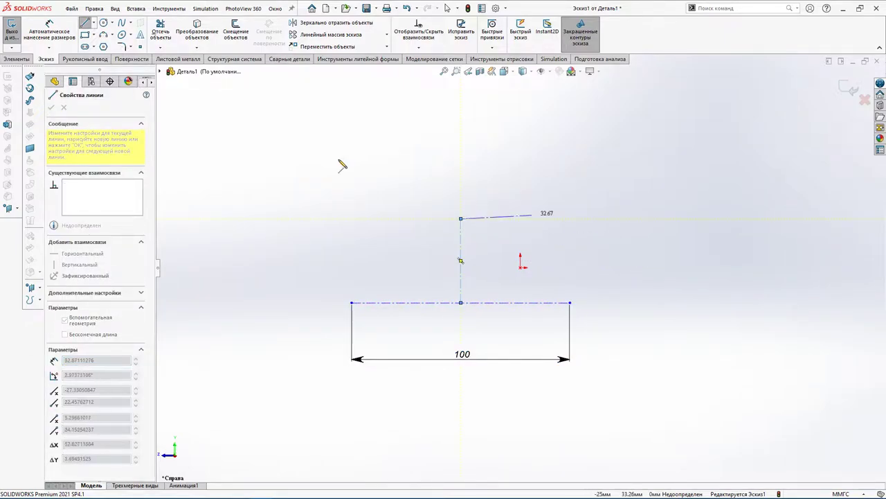
Sketch a shallow three-point arc of about 538 mm radius from the vertical centerline's upper end, sloping down to the left.
click(103, 35)
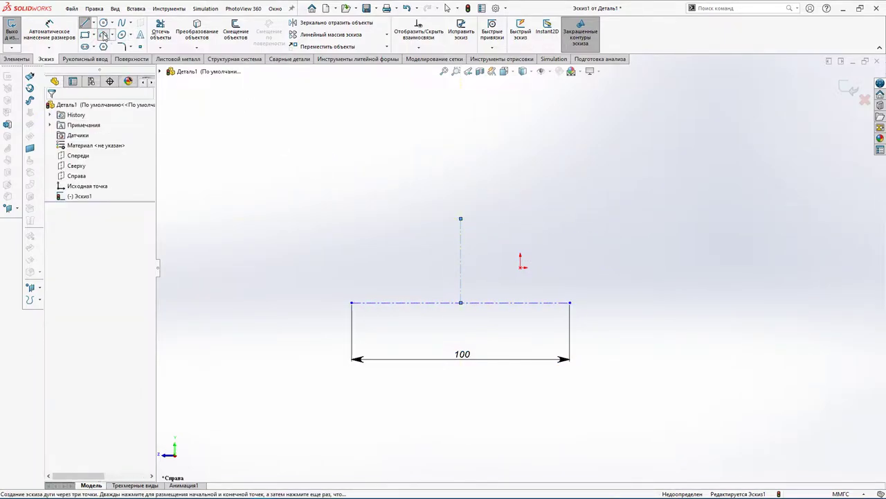
click(460, 219)
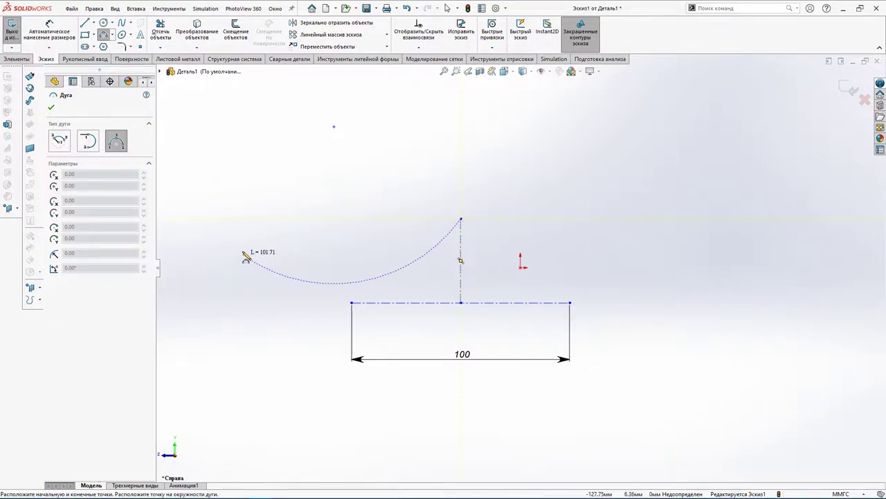
click(201, 261)
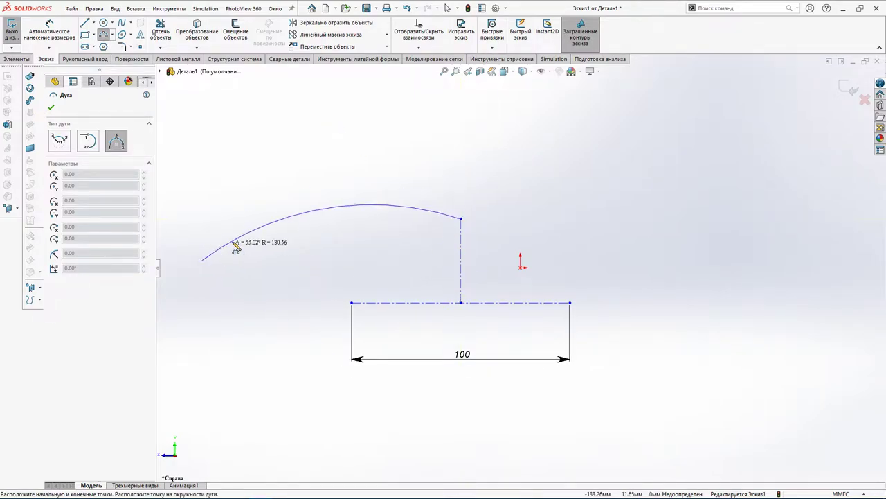
click(319, 239)
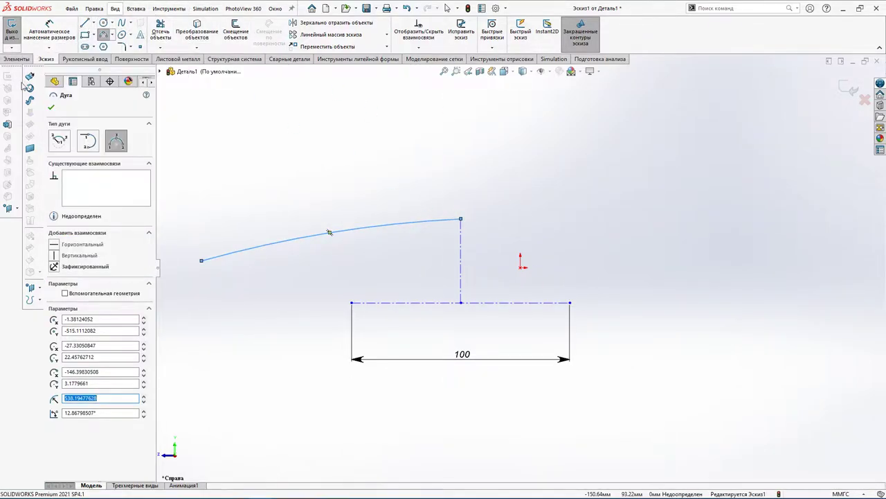
right_click(450, 101)
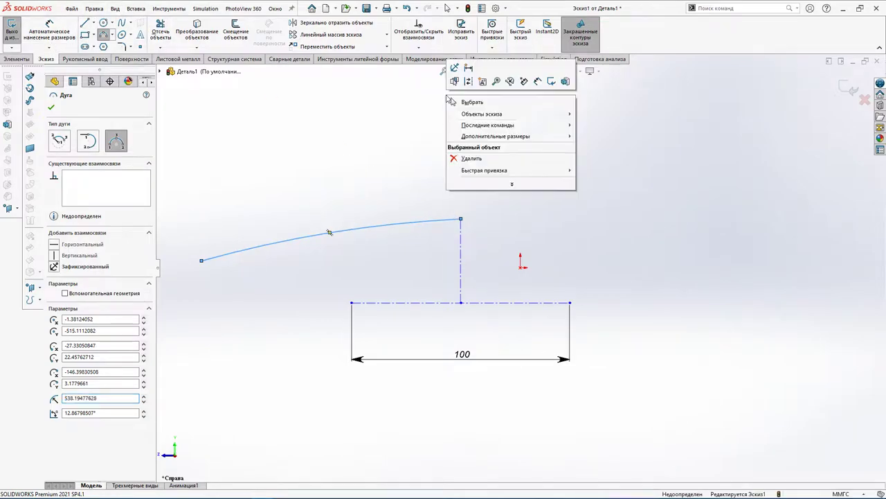
click(447, 8)
key(Escape)
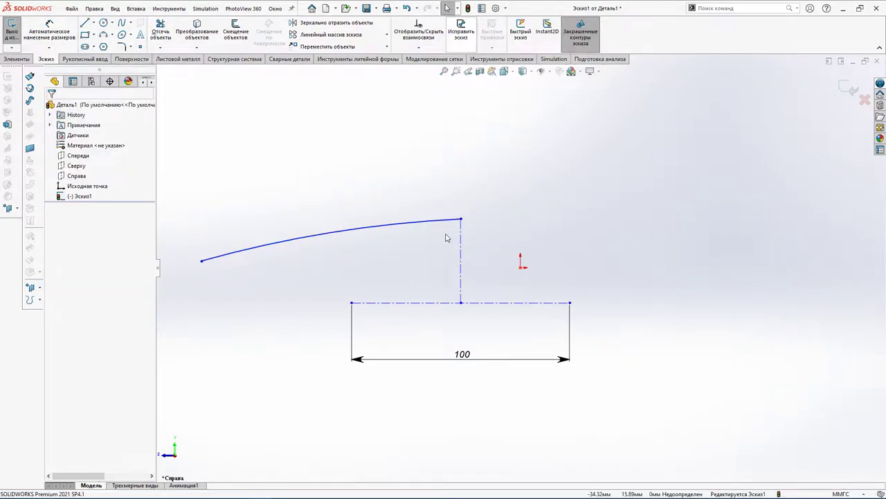
click(455, 221)
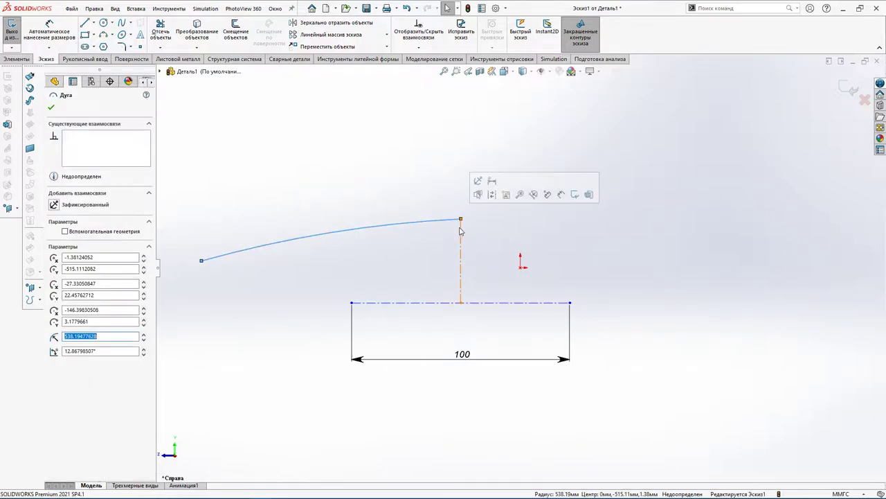
ctrl+click(460, 234)
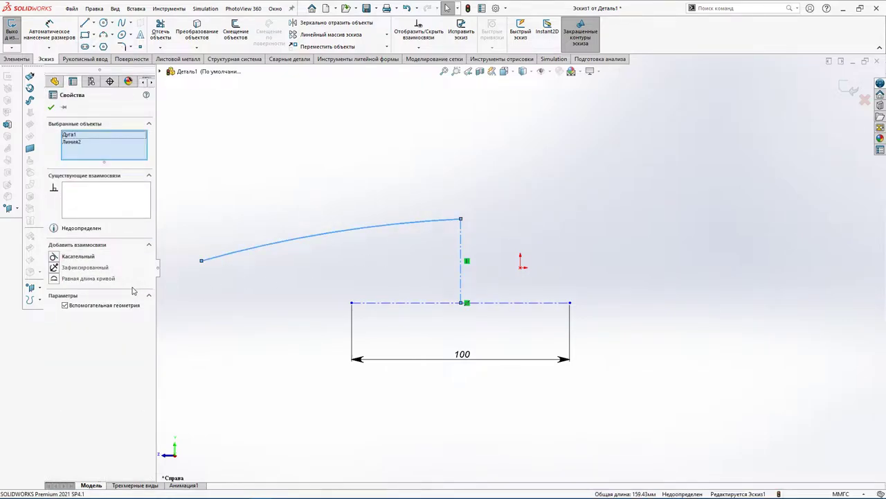
click(517, 225)
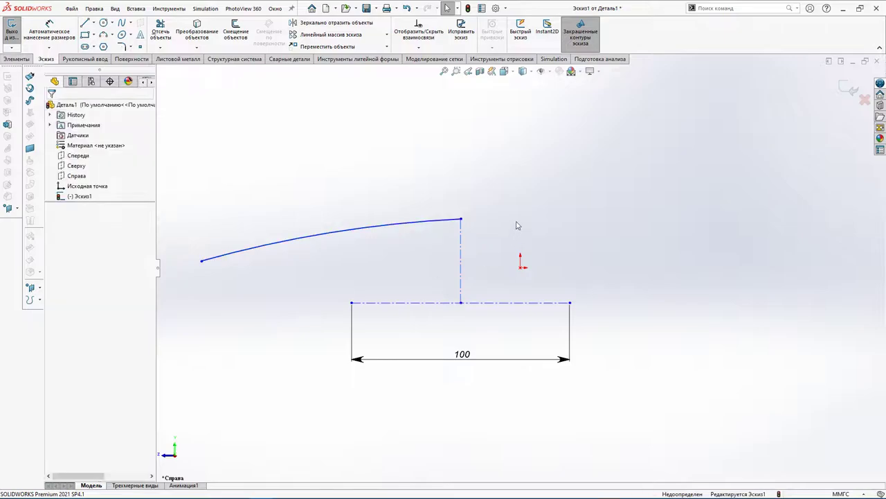
Mirror the arc about the vertical centerline and make the two arcs coradial.
click(439, 228)
ctrl+click(461, 239)
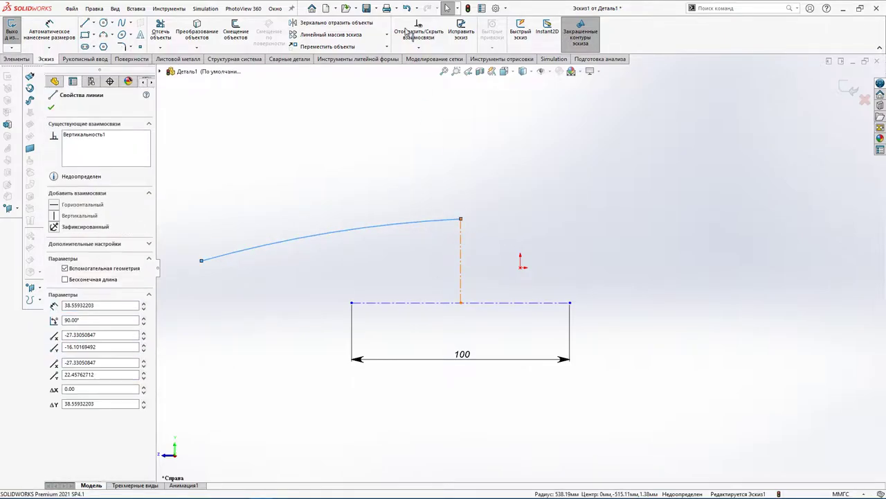
click(337, 23)
click(459, 221)
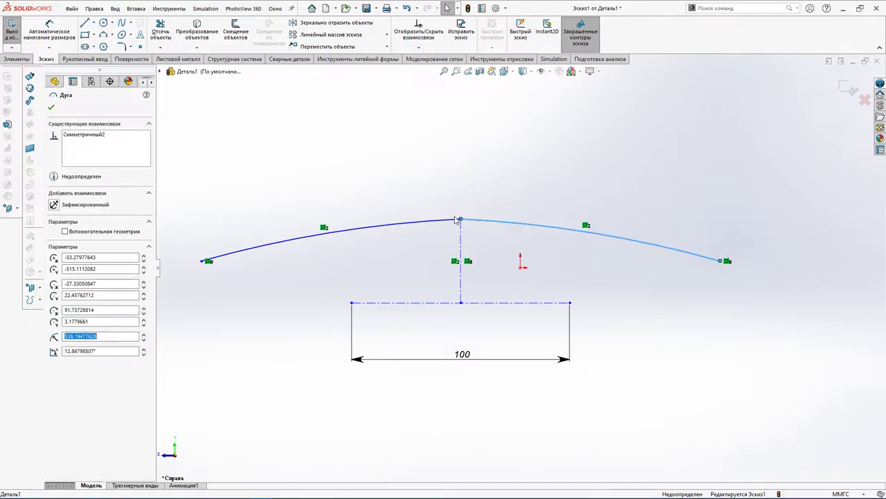
ctrl+click(454, 221)
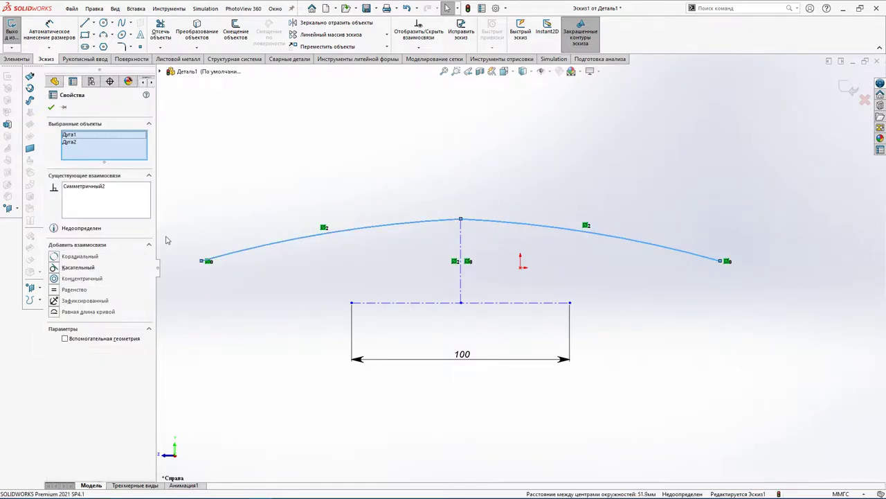
click(55, 257)
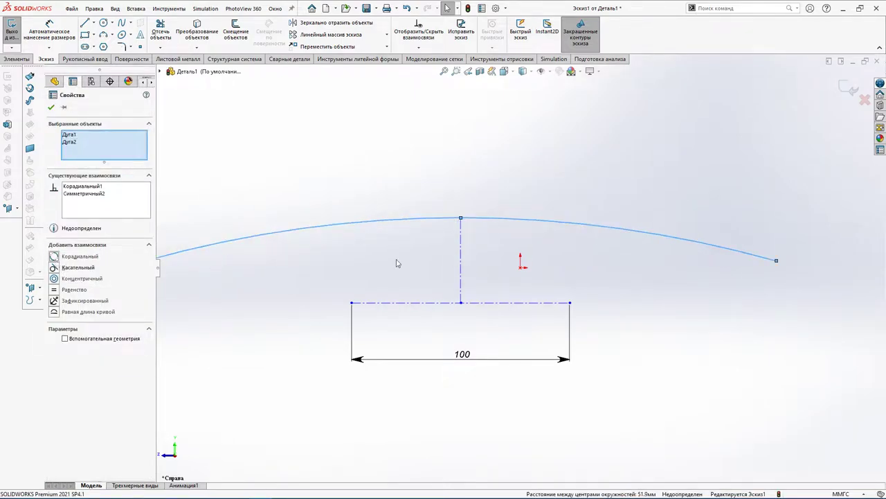
click(565, 269)
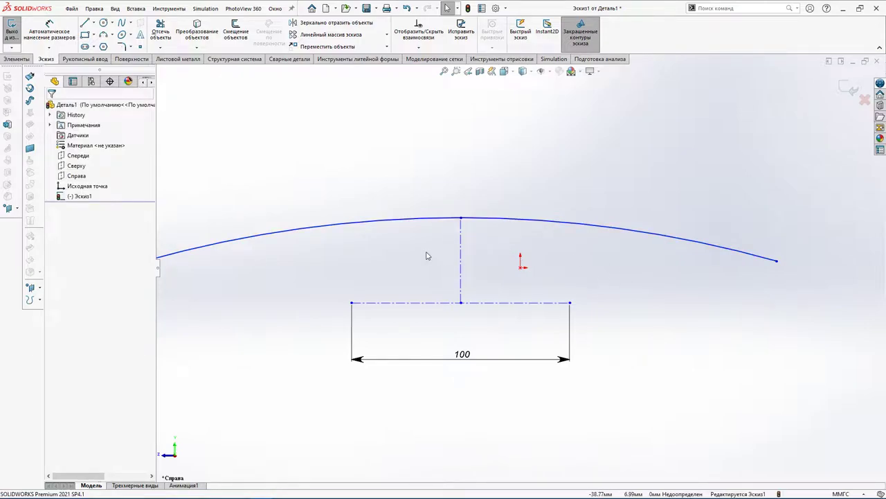
Sketch a vertical line down from the arc's left end and a horizontal line from it to the horizontal centerline's midpoint.
click(85, 23)
scroll(520, 266, up, 2)
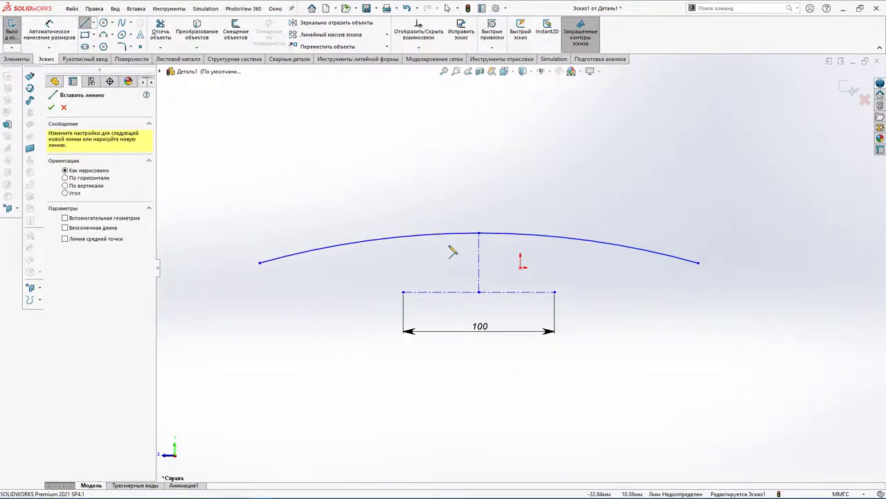
click(260, 262)
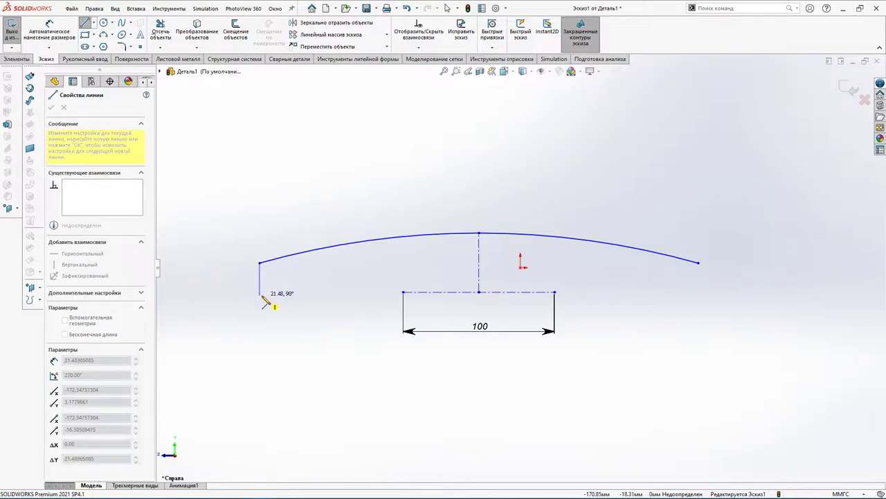
click(260, 292)
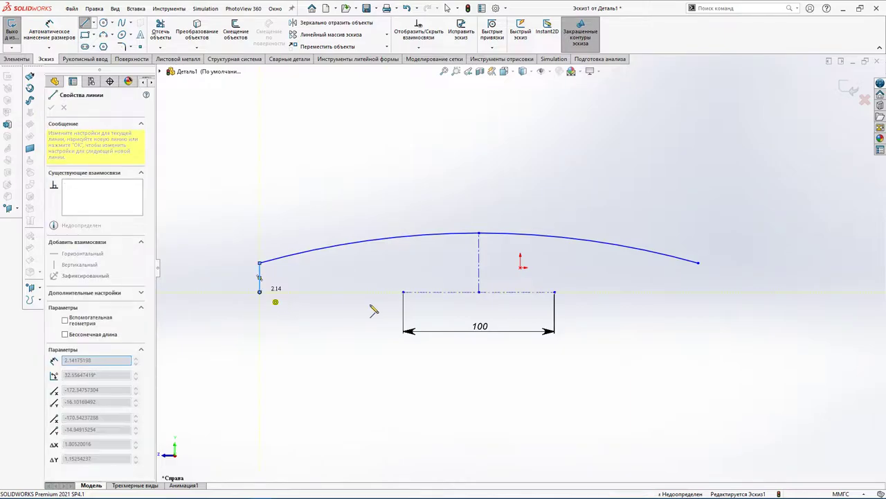
click(479, 292)
key(Escape)
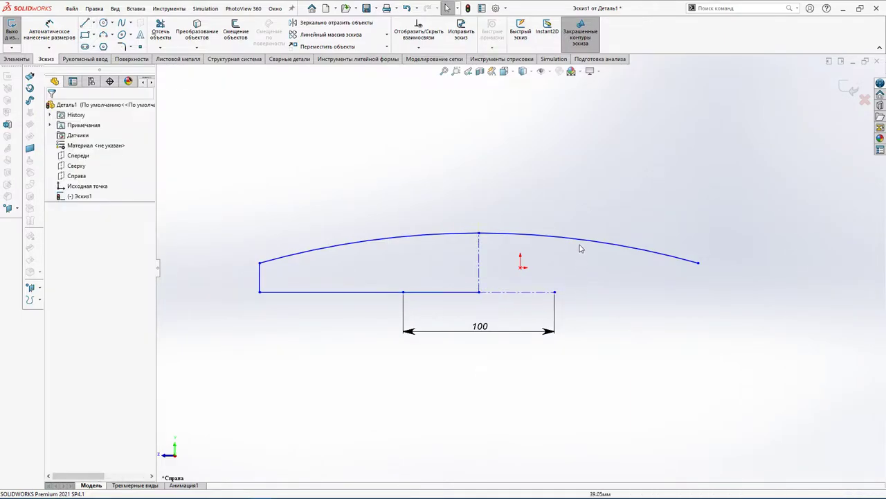
Delete the mirrored right-hand arc and pull the remaining arc's left end inward to shorten the half profile.
click(578, 241)
key(Delete)
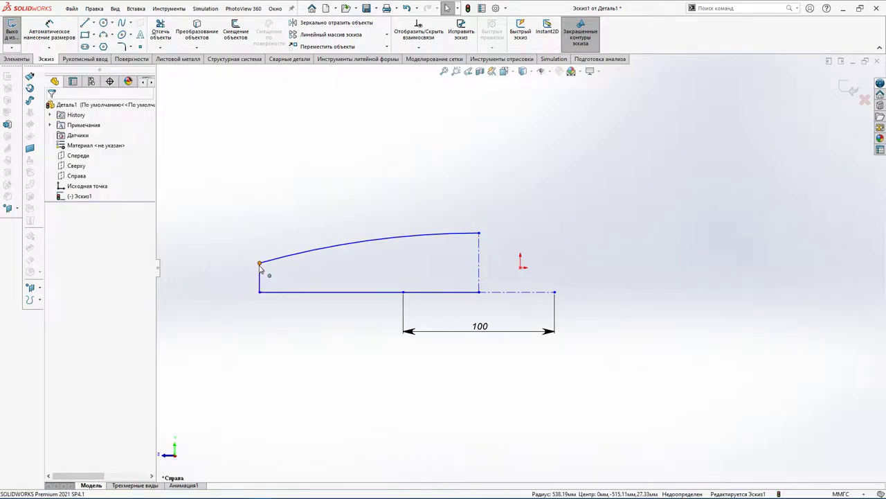
drag(260, 264, 315, 262)
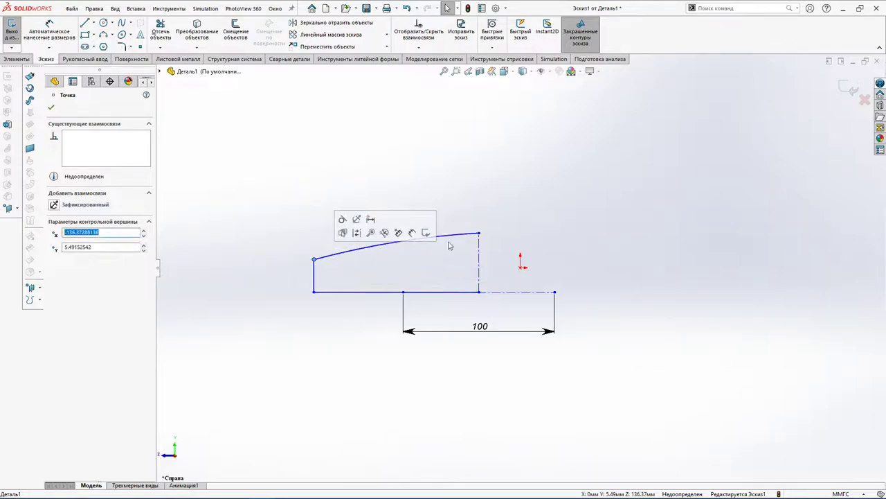
drag(480, 236, 479, 234)
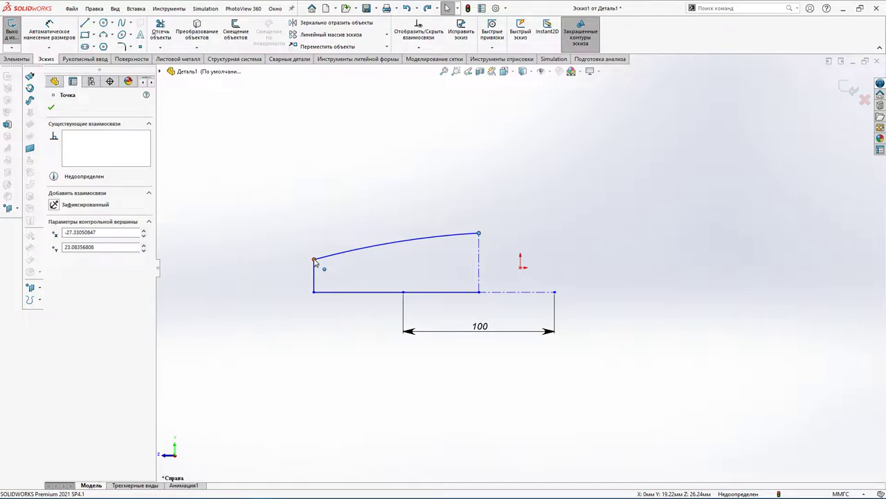
drag(315, 259, 335, 257)
Mirror the arc, the left vertical line and the lower horizontal line about the vertical centerline.
click(478, 259)
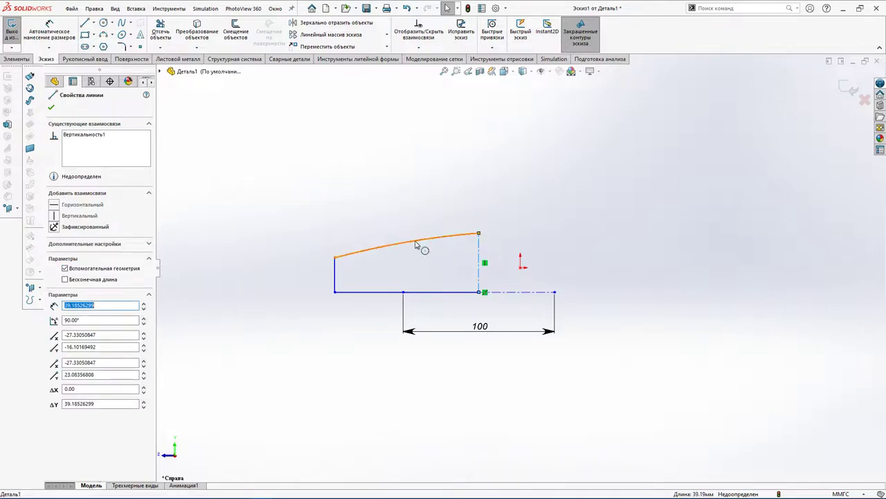
ctrl+click(416, 242)
ctrl+click(347, 288)
ctrl+click(356, 292)
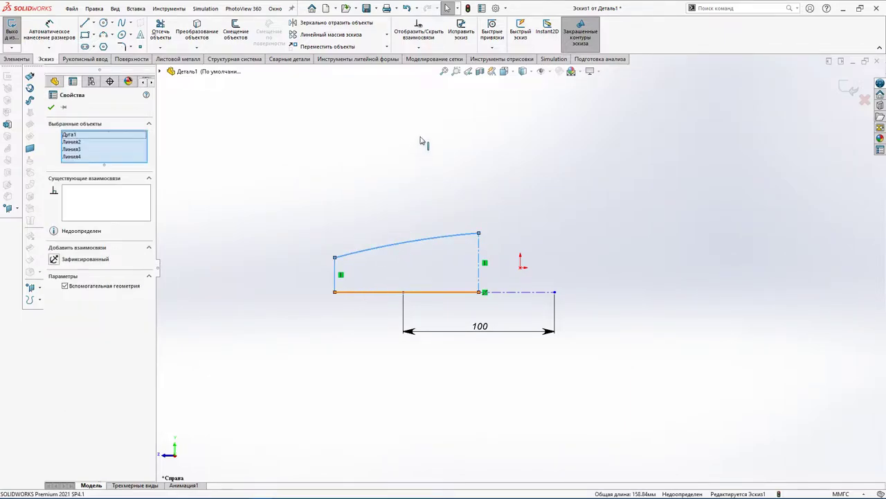
click(302, 27)
Make the two arcs coradial and lower the profile's upper-left corner to the height of the origin.
click(451, 237)
ctrl+click(513, 236)
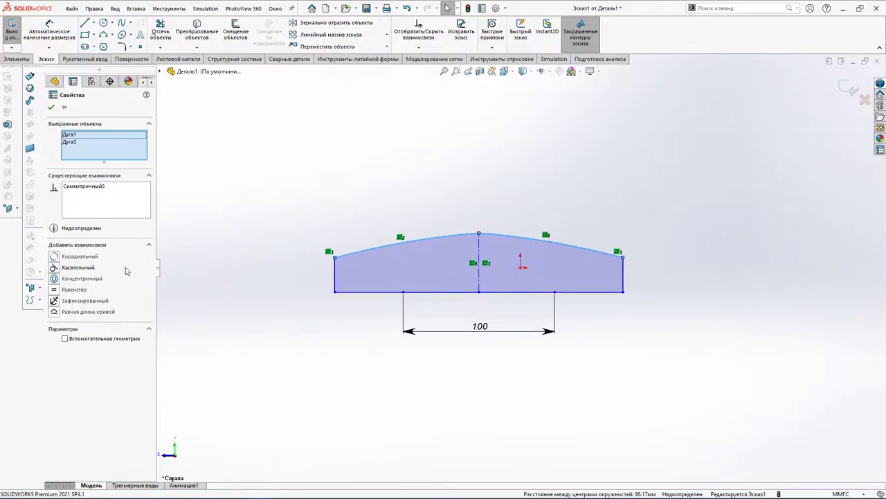
click(54, 257)
click(787, 291)
scroll(803, 259, down, 1)
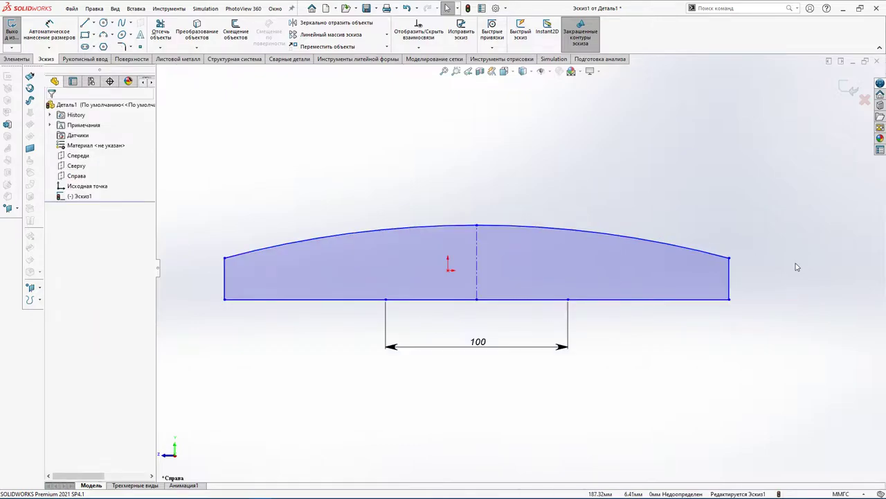
drag(225, 259, 226, 270)
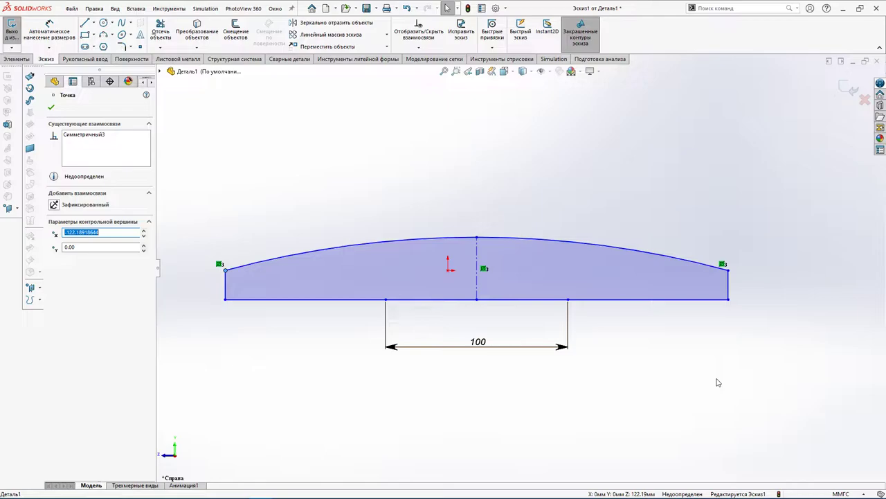
Delete the profile's right-hand arc, the lower horizontal line and the right vertical line.
click(431, 340)
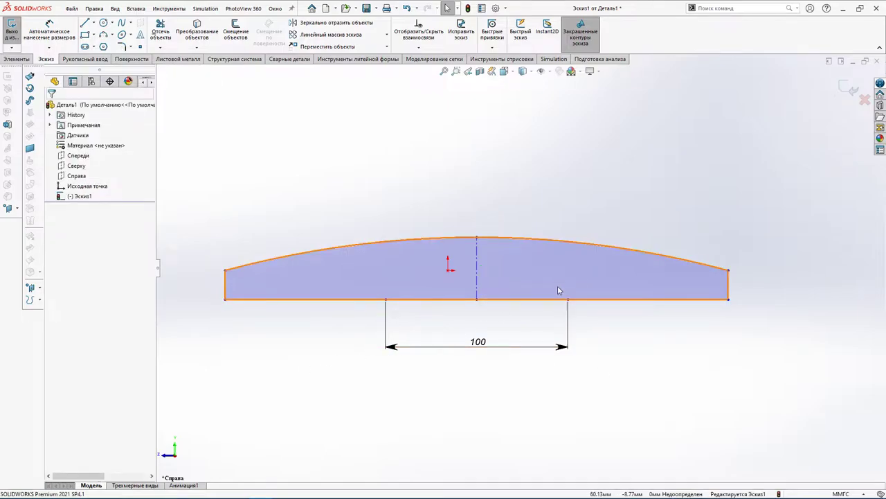
click(504, 240)
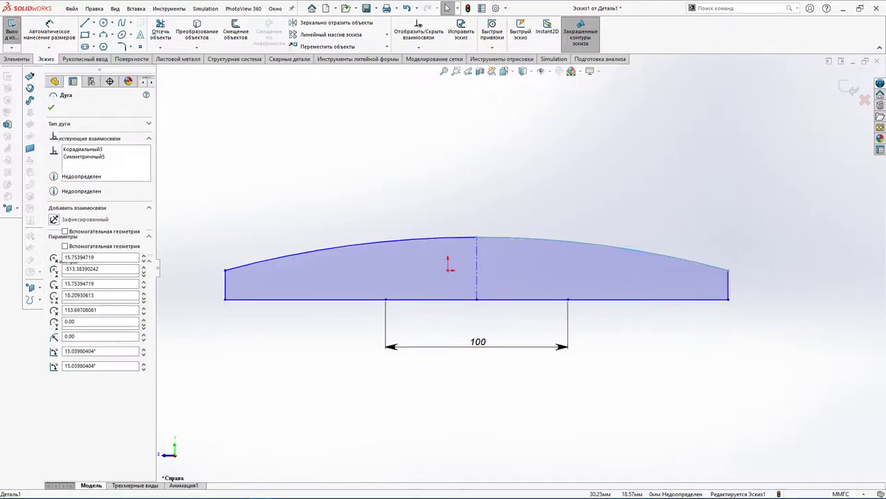
key(Delete)
click(654, 301)
key(Delete)
click(729, 288)
key(Delete)
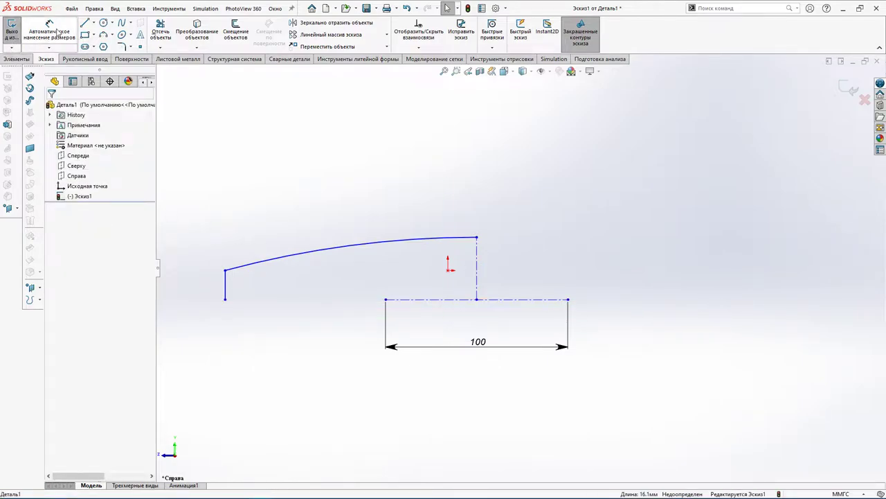
Close the half profile with a horizontal line from the left edge's lower end to the base centerline's midpoint and a vertical line up to the arc's right end.
click(84, 23)
click(225, 300)
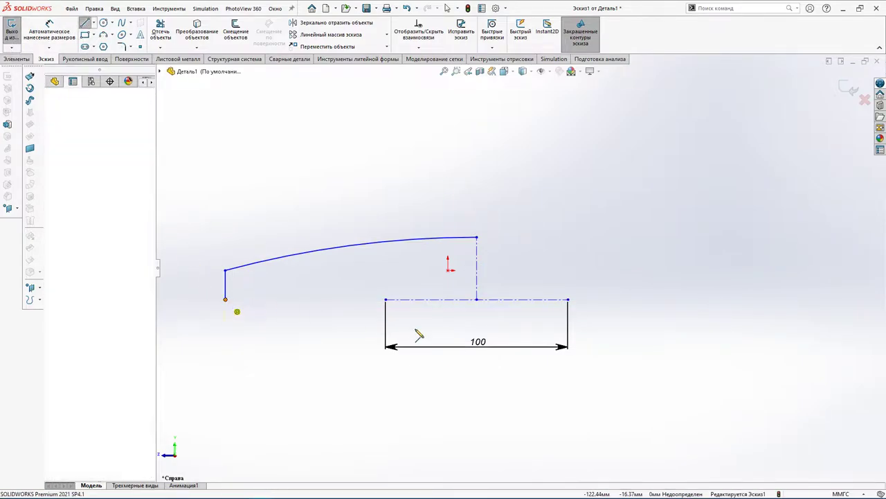
click(477, 299)
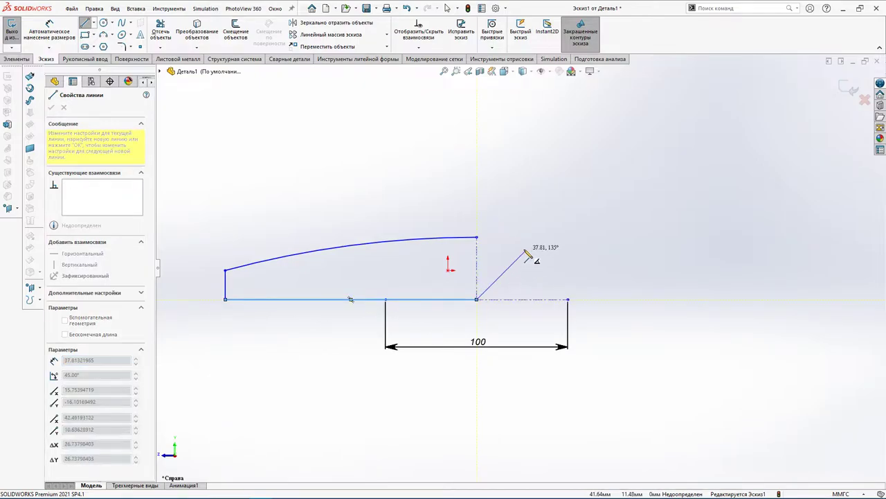
click(476, 237)
key(Escape)
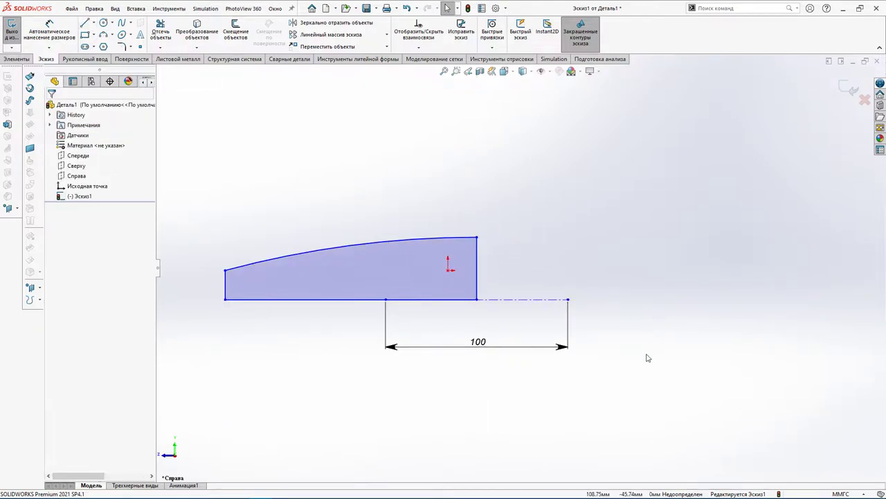
Revolve the half profile 360 degrees about its right vertical line.
click(21, 59)
click(87, 31)
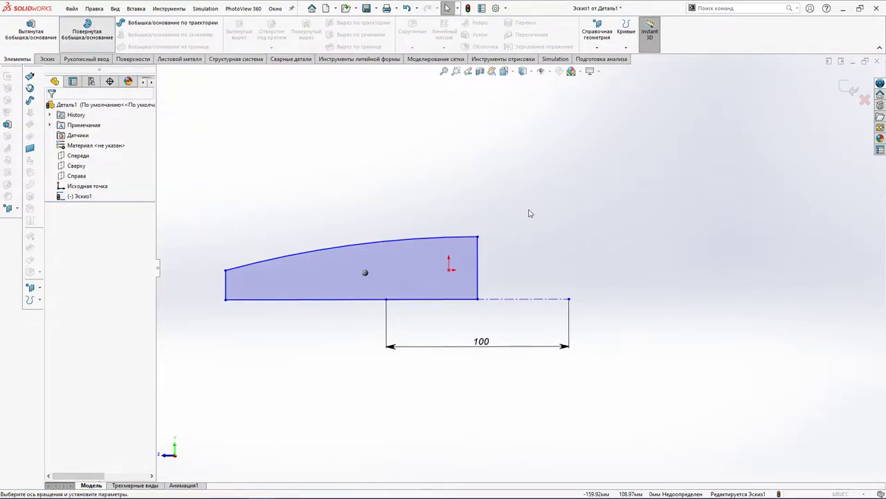
click(572, 198)
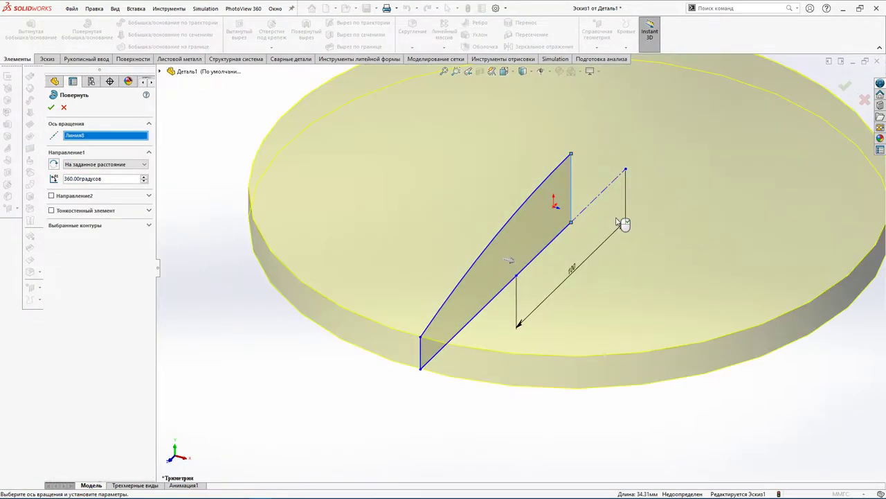
click(52, 107)
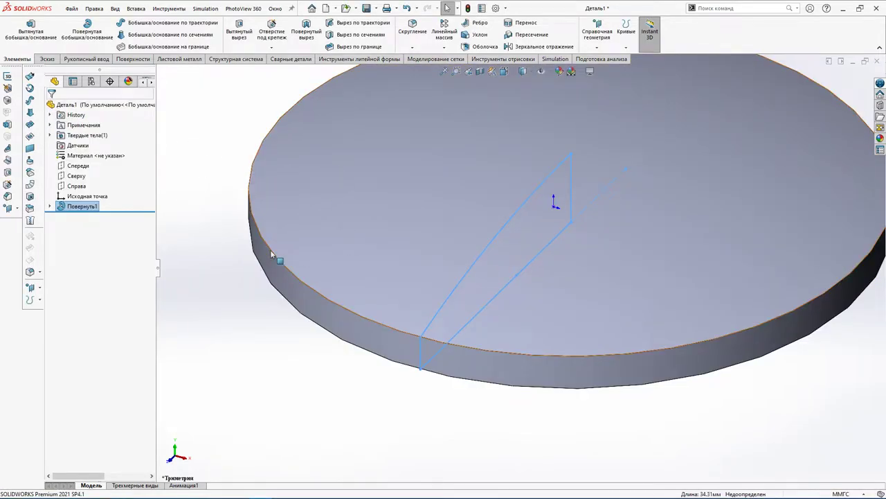
Start a sketch on the top plane and draw a corner rectangle about 100 by 112 mm around the origin.
click(77, 175)
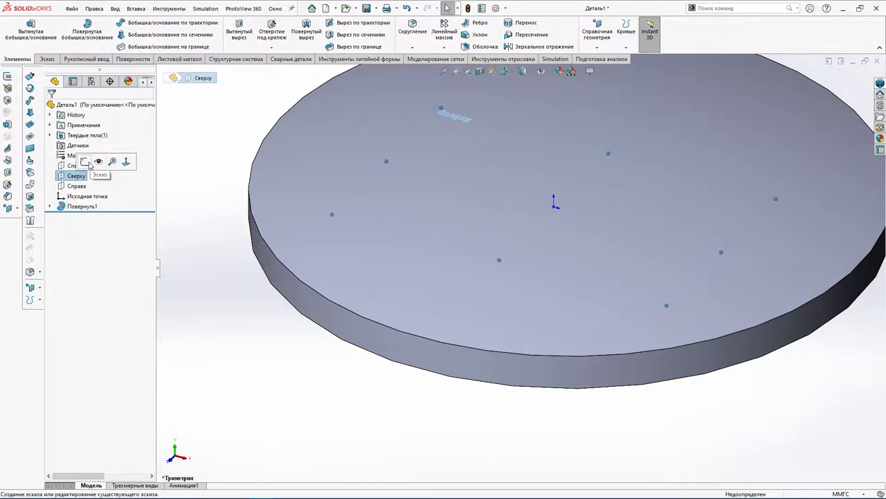
click(88, 163)
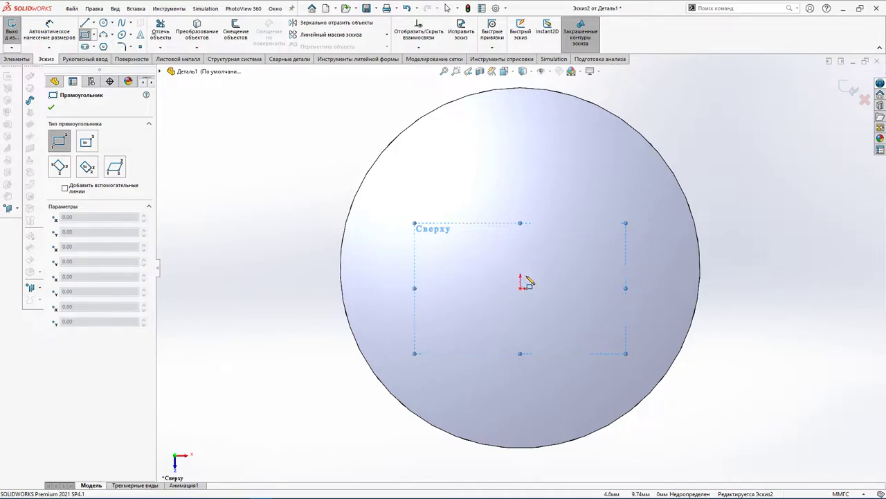
mouse_move(457, 189)
mouse_down()
mouse_move(564, 332)
mouse_move(588, 336)
mouse_up()
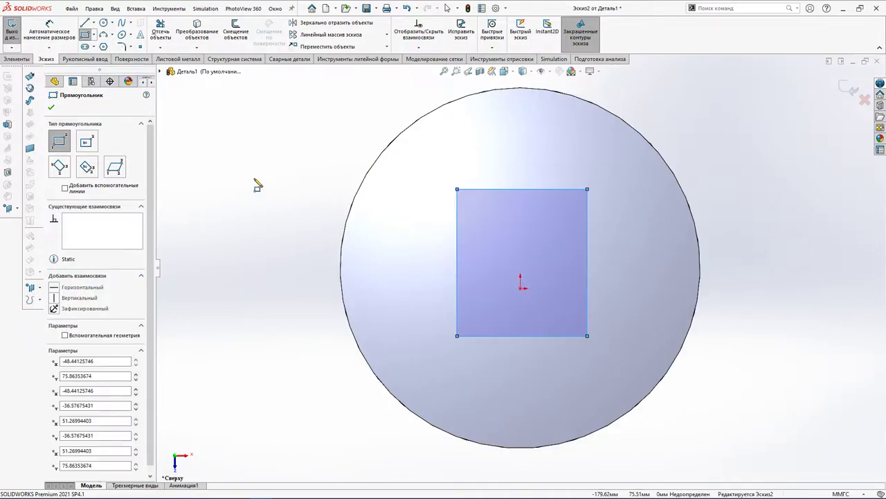
Sketch centerlines linking the midpoints of the rectangle's upper and right sides to the quadrant points of the disc's edge.
click(93, 23)
click(111, 35)
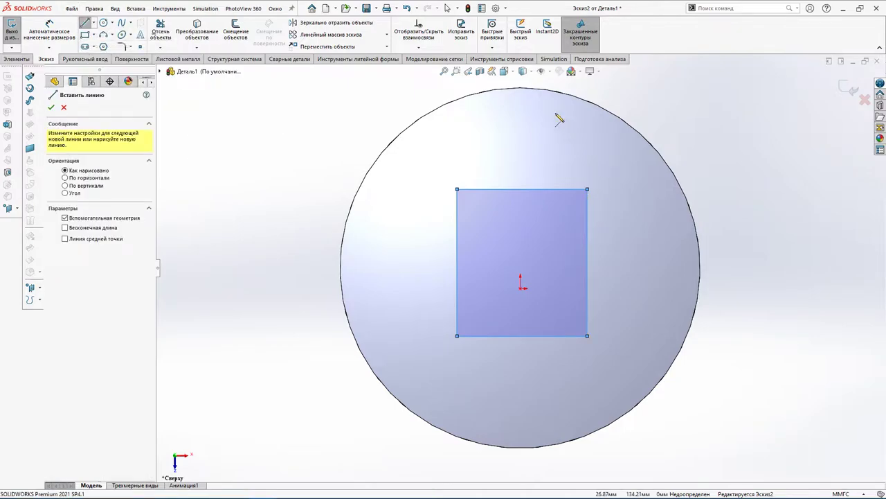
click(520, 89)
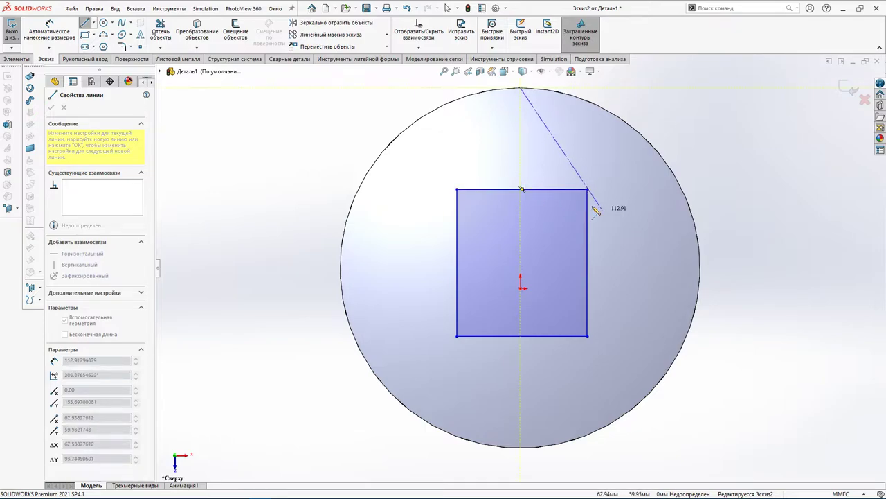
click(522, 188)
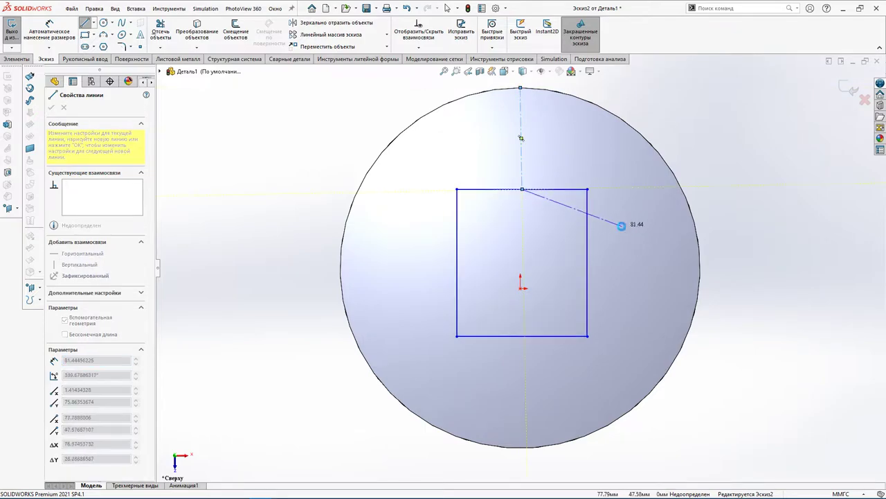
key(Escape)
click(93, 23)
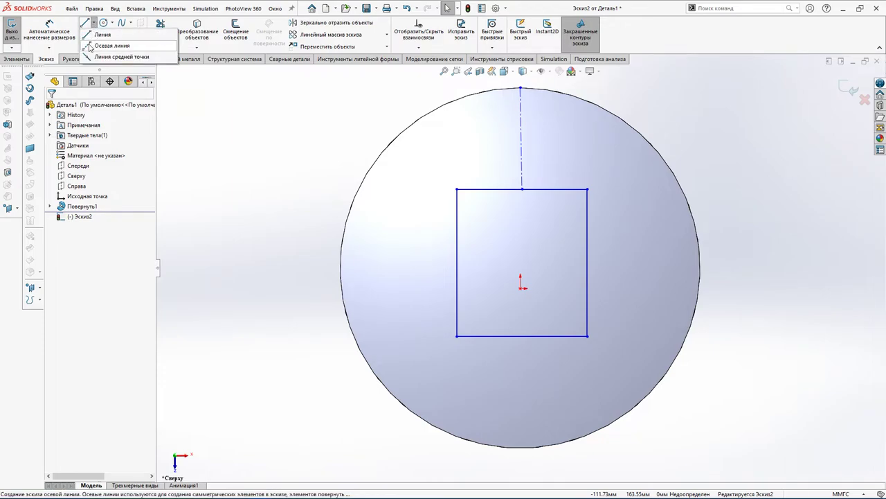
click(105, 29)
mouse_move(586, 263)
mouse_down()
mouse_move(696, 260)
mouse_move(714, 270)
mouse_move(700, 267)
mouse_up()
key(Escape)
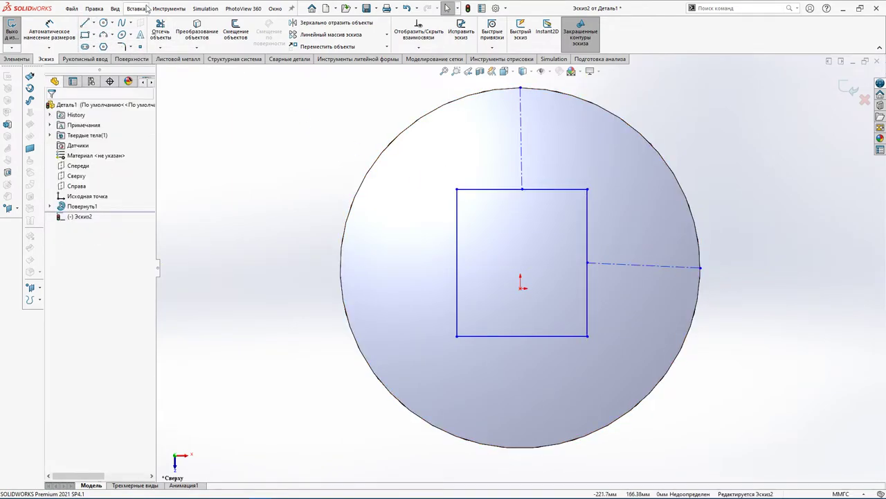
Sketch centerlines linking the midpoints of the rectangle's left and lower sides to the disc edge's quadrant points.
click(95, 23)
click(103, 48)
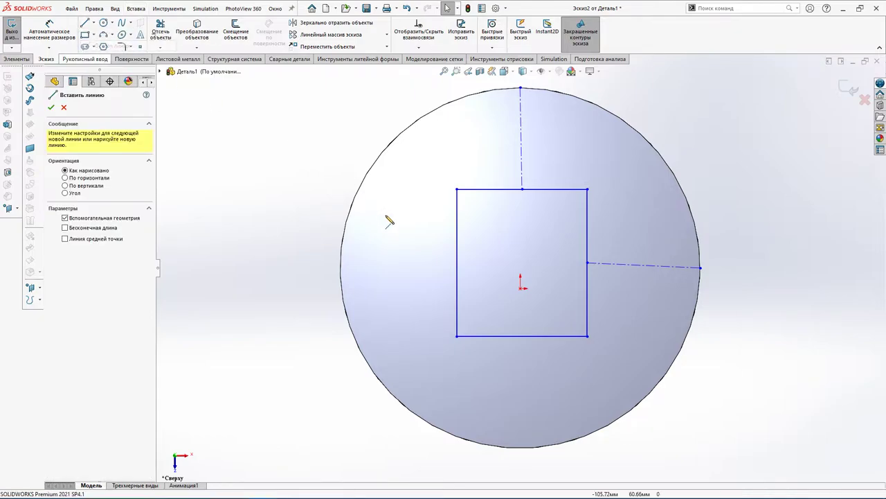
drag(457, 263, 341, 267)
key(Escape)
click(95, 23)
click(104, 46)
drag(522, 337, 522, 448)
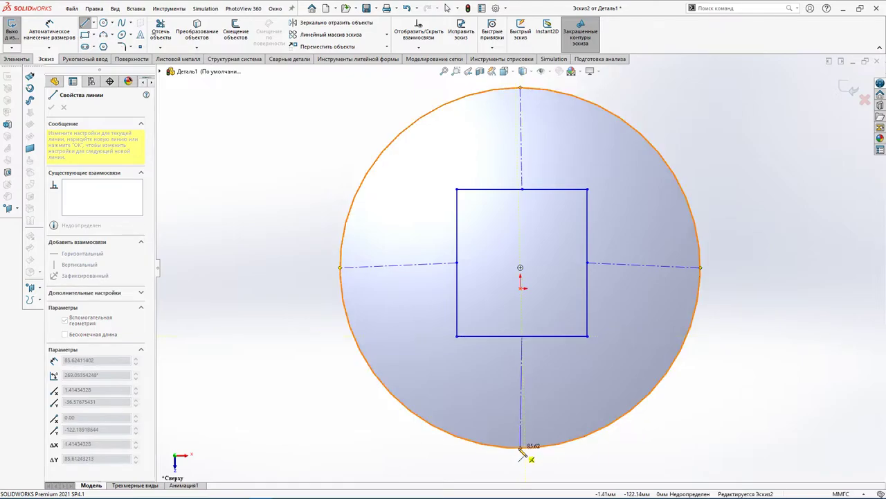
key(Escape)
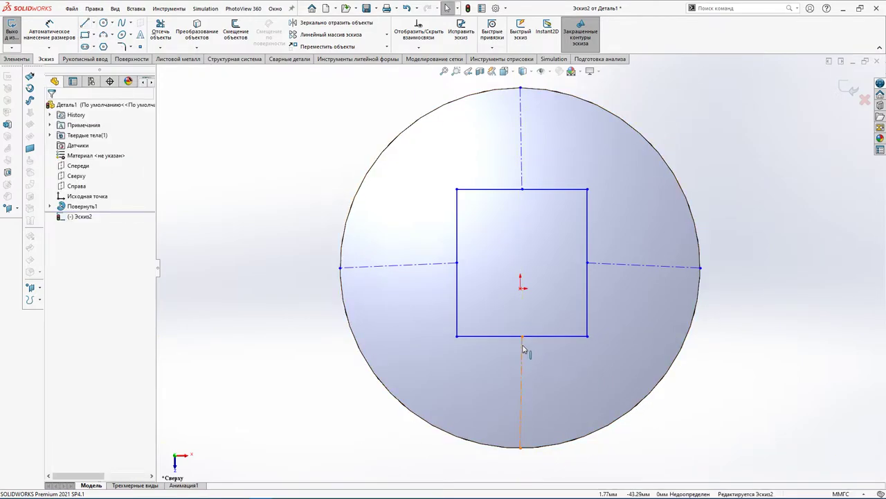
Make the two vertical centerlines equal and collinear, and likewise constrain the two horizontal centerlines.
click(522, 352)
ctrl+click(523, 164)
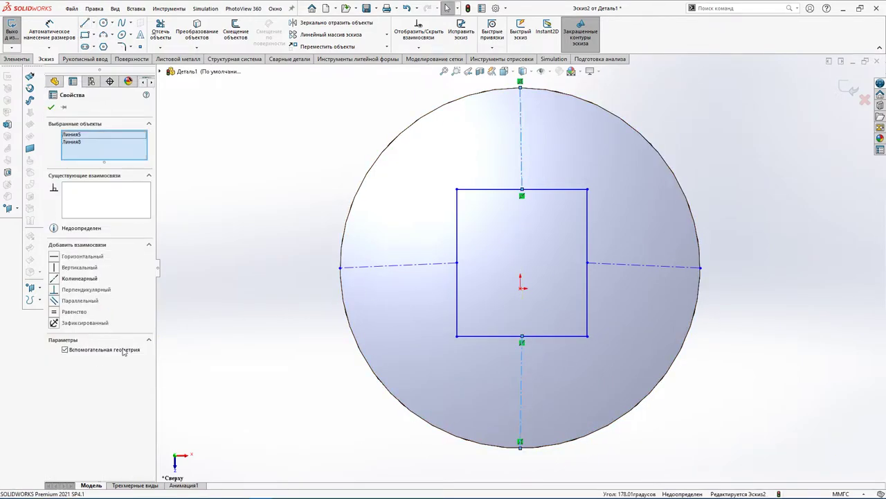
click(54, 313)
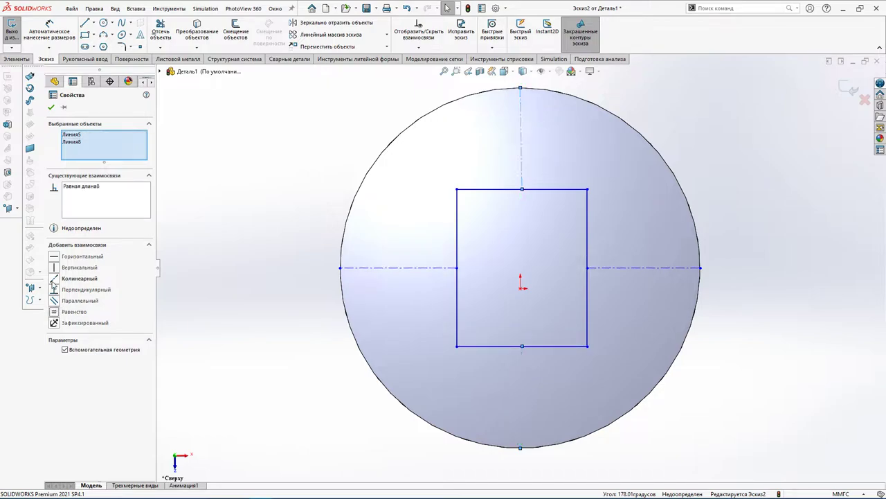
click(406, 269)
ctrl+click(633, 268)
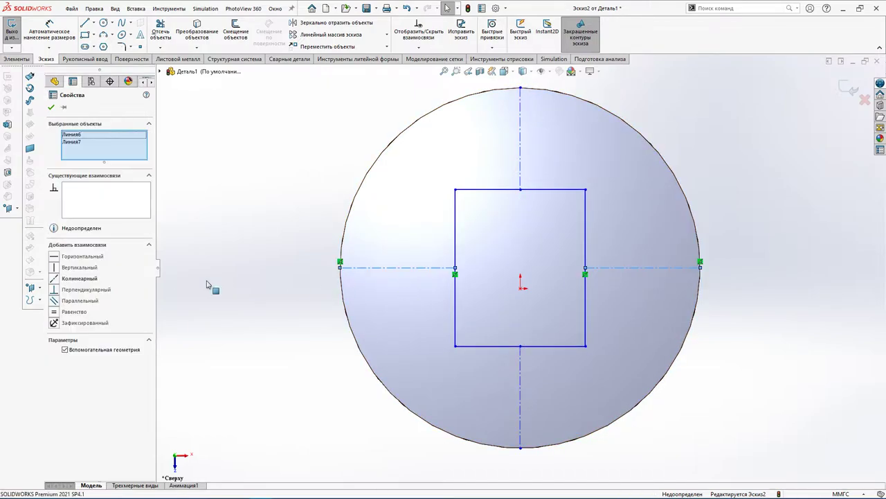
click(56, 313)
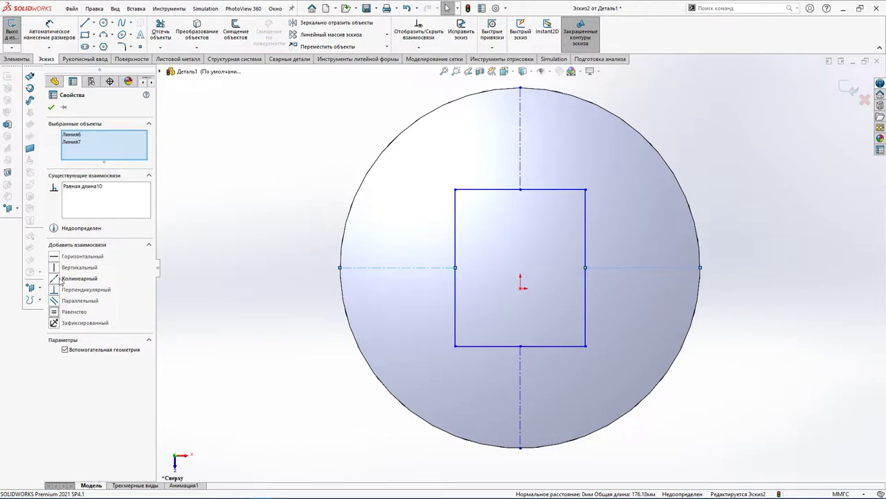
click(802, 272)
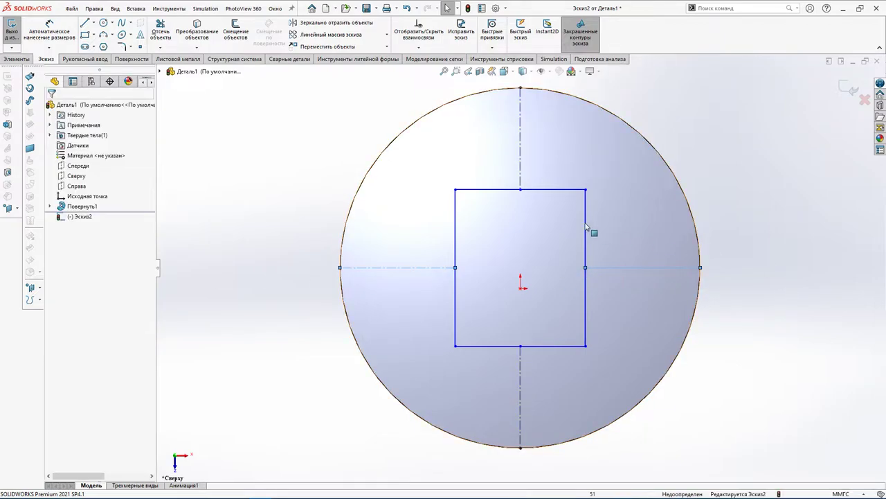
Set the lengths of the rectangle's upper side and left side to 100 mm each.
click(557, 191)
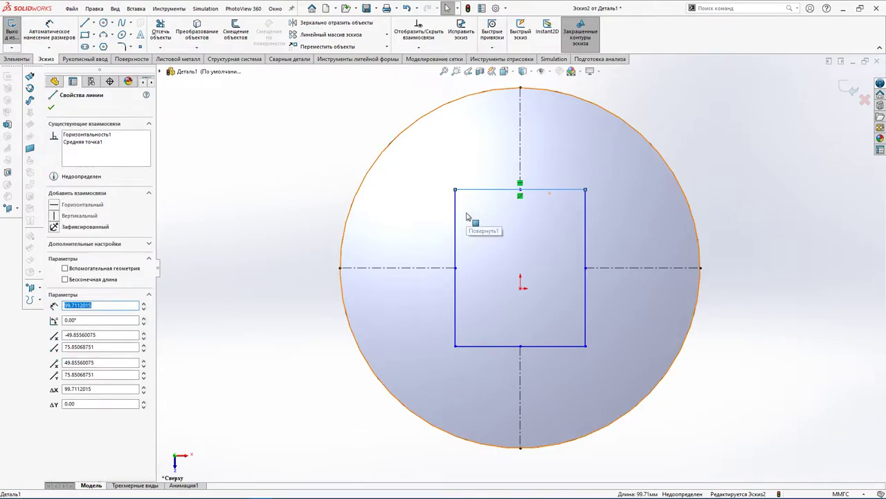
text(100)
key(Return)
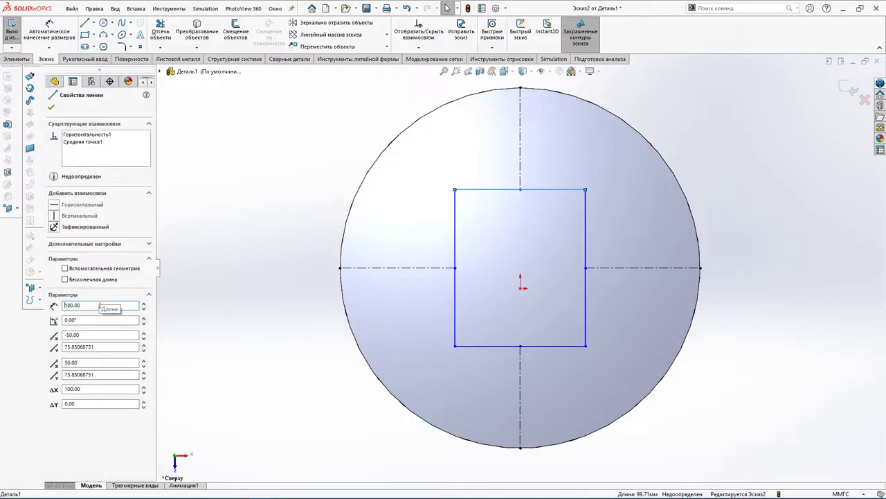
click(455, 235)
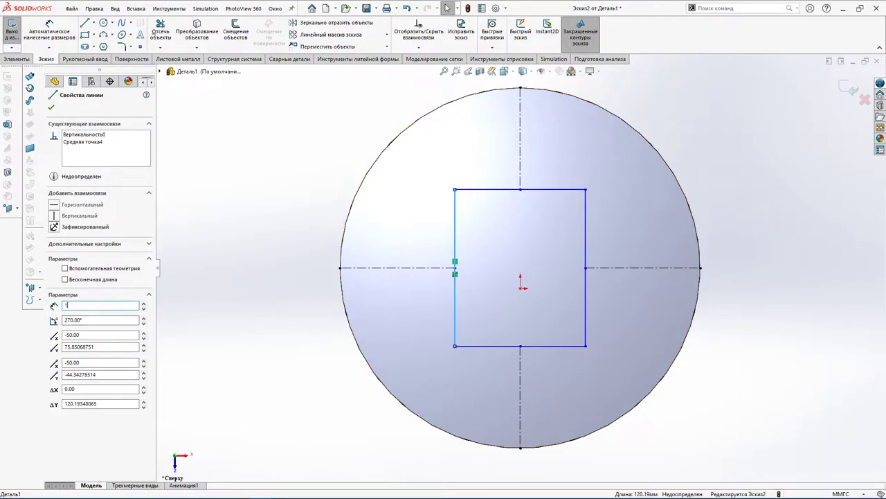
key(Return)
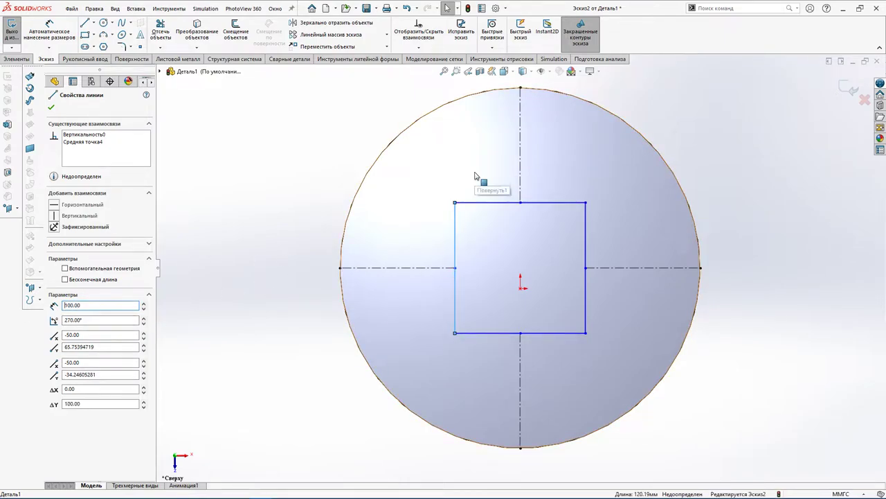
Set up an extruded cut from the square sketch with the Through All end condition.
click(8, 173)
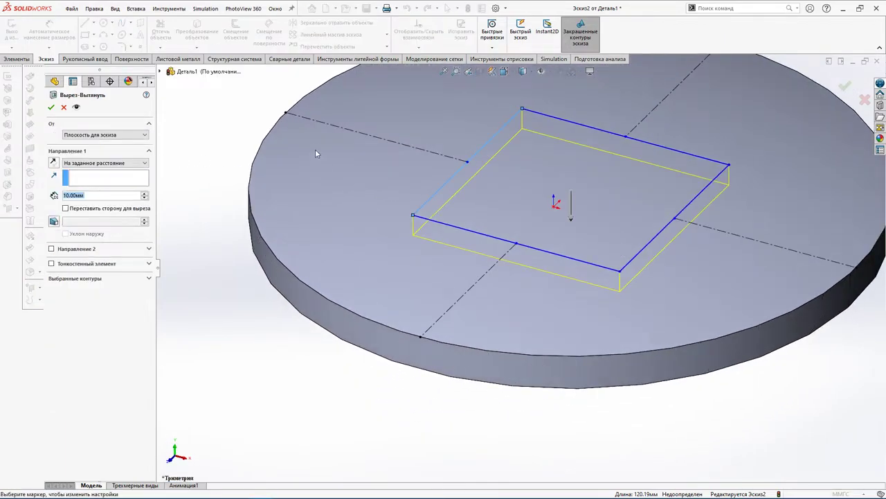
click(81, 164)
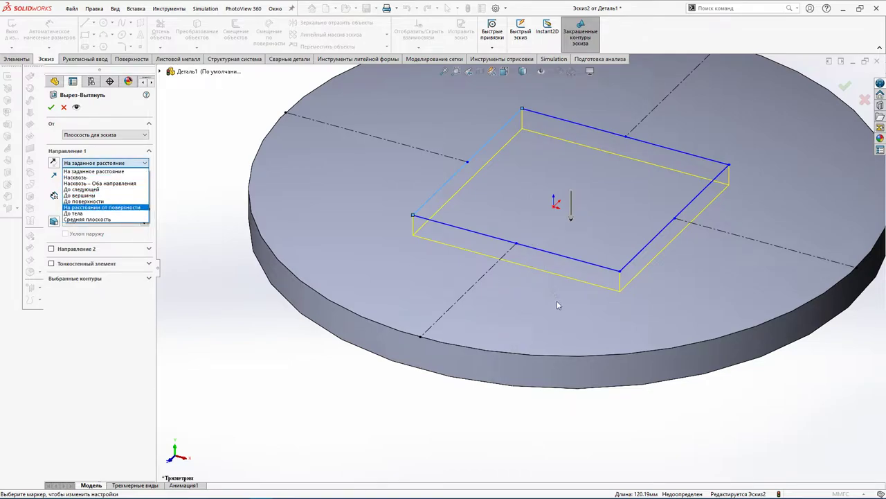
click(90, 177)
mouse_move(570, 311)
middle_down()
mouse_move(586, 259)
mouse_move(208, 216)
middle_up()
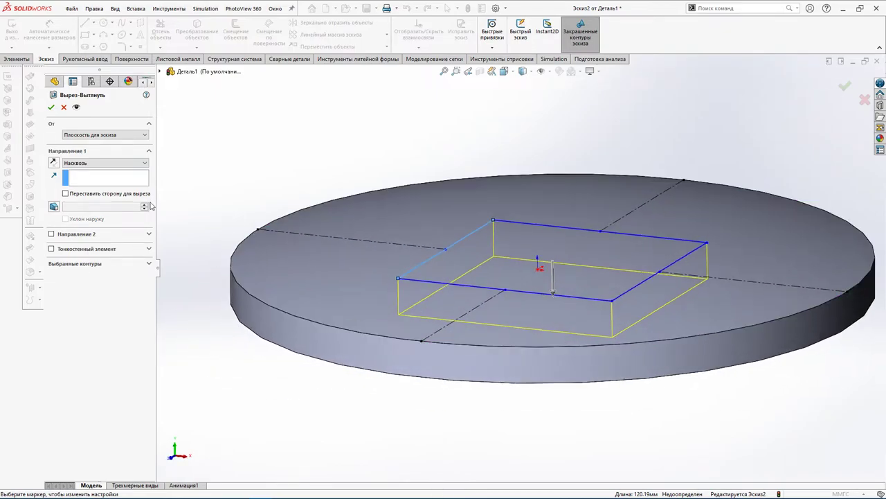
Offset the cut's start 100 mm from the sketch plane and create the cut.
click(130, 136)
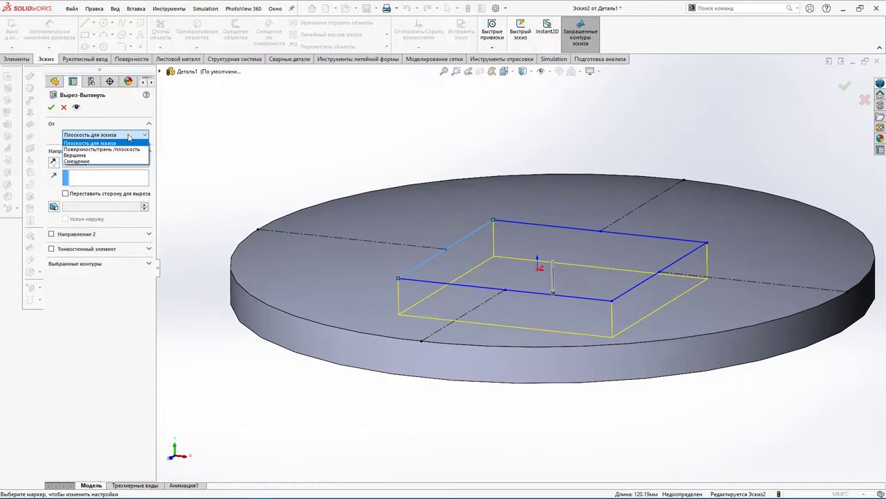
click(102, 161)
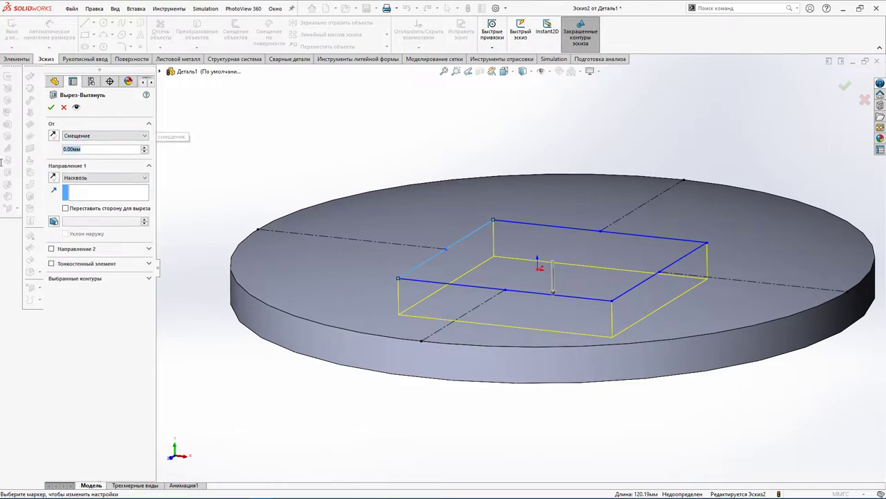
text(100)
key(Return)
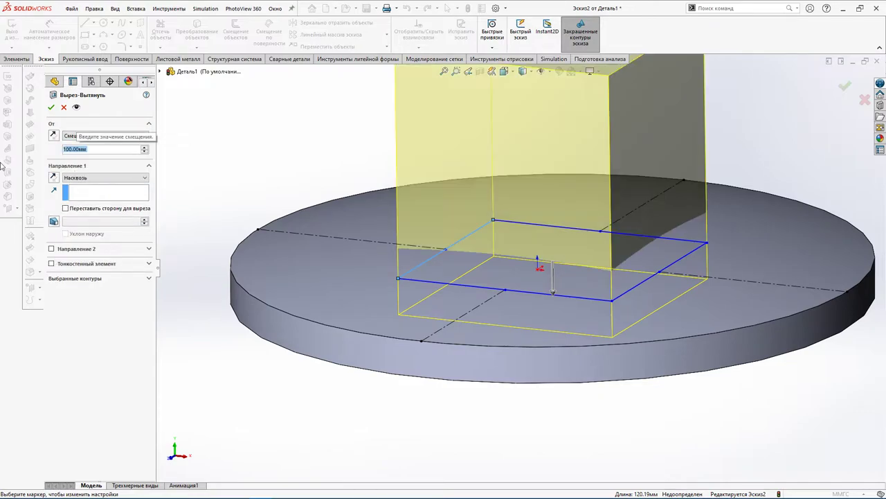
click(51, 107)
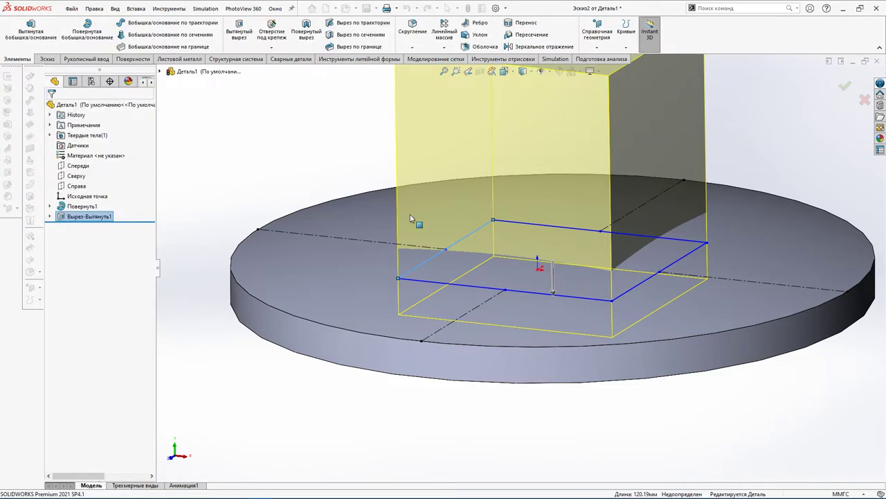
Edit the square cut to flip the side to cut, keeping only the material inside the square.
right_click(92, 218)
click(97, 185)
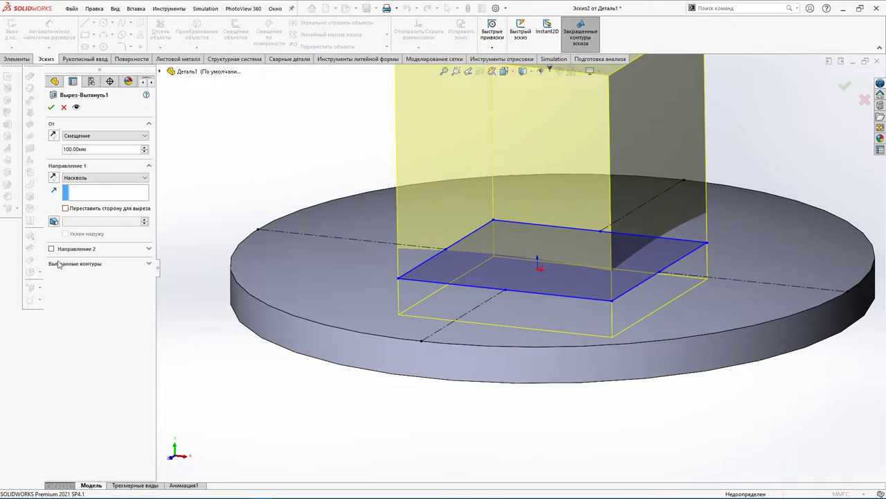
click(147, 264)
click(148, 250)
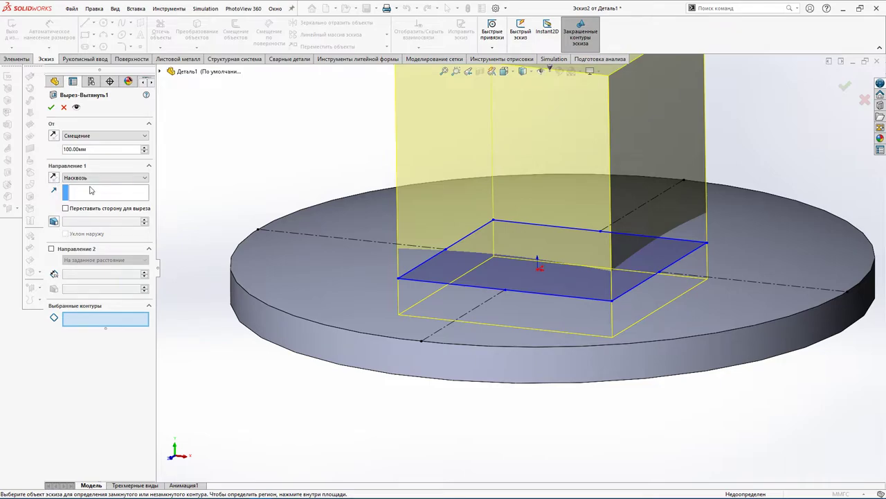
middle_drag(518, 262, 504, 291)
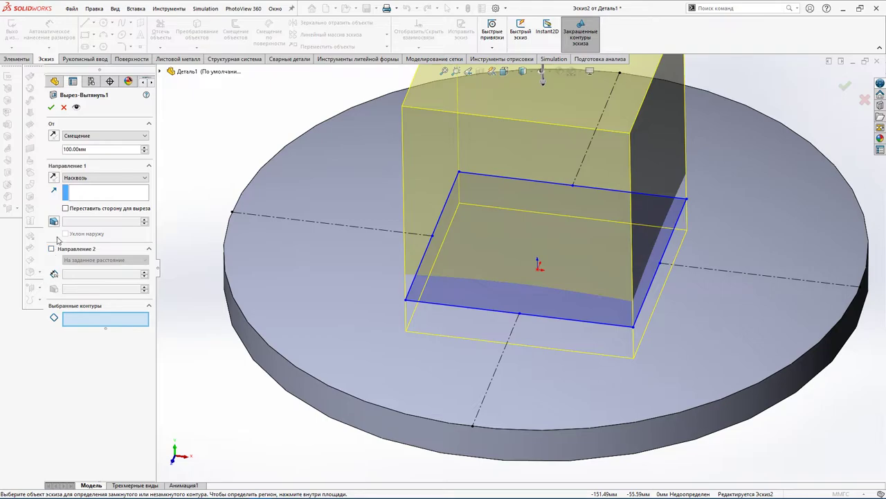
click(65, 208)
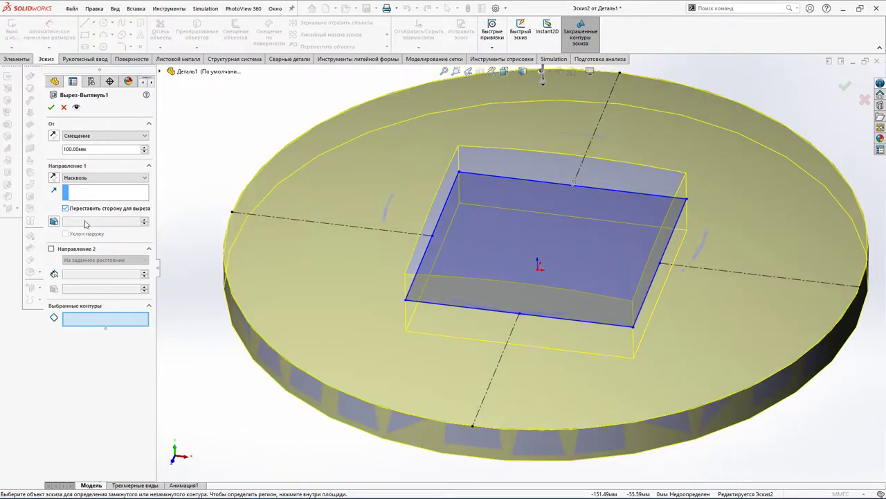
click(51, 107)
mouse_move(740, 323)
middle_down()
mouse_move(785, 284)
mouse_move(758, 313)
mouse_move(718, 298)
mouse_move(720, 325)
mouse_move(746, 319)
mouse_move(739, 331)
middle_up()
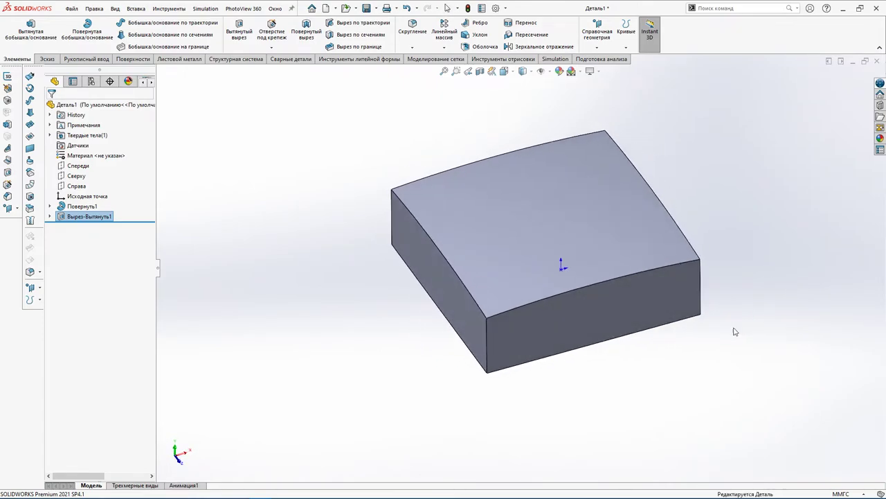
Fillet the block's four vertical corner edges with a 10 mm radius.
click(486, 352)
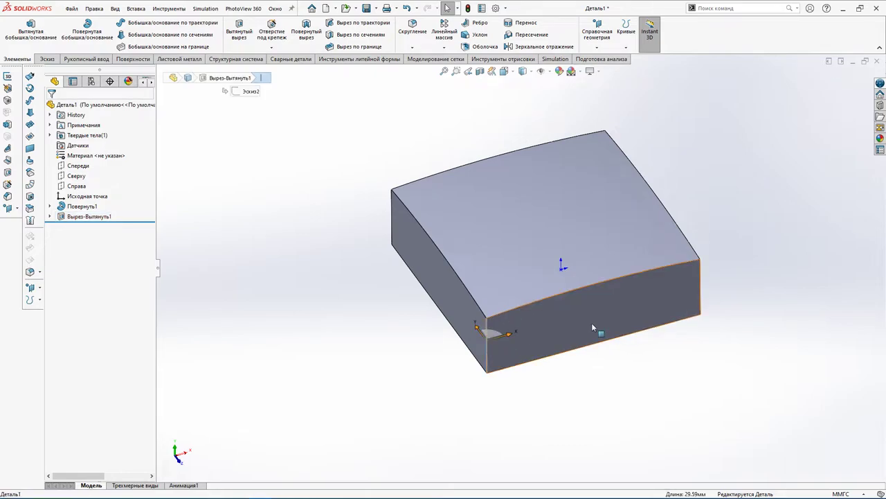
ctrl+click(701, 291)
ctrl+click(392, 215)
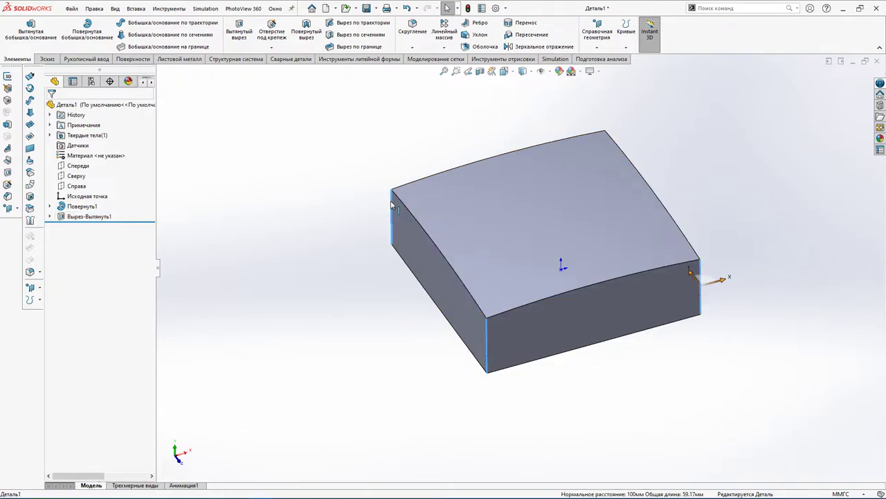
middle_drag(395, 194, 560, 320)
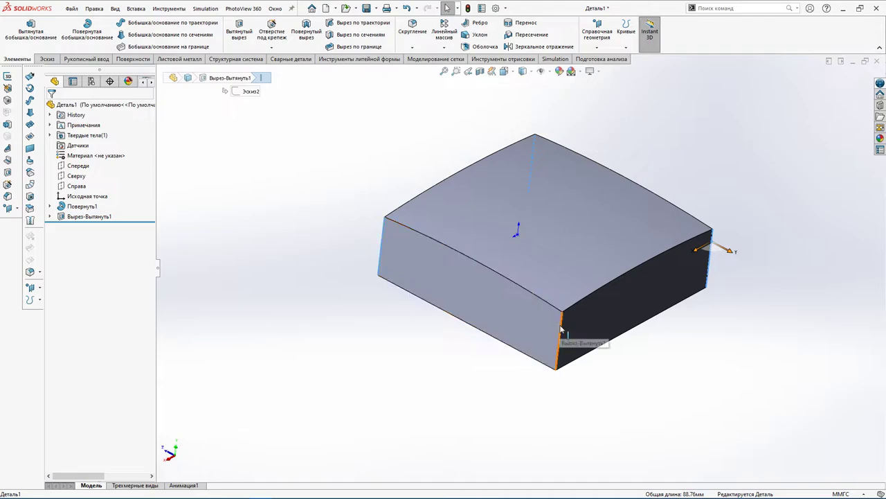
ctrl+click(560, 331)
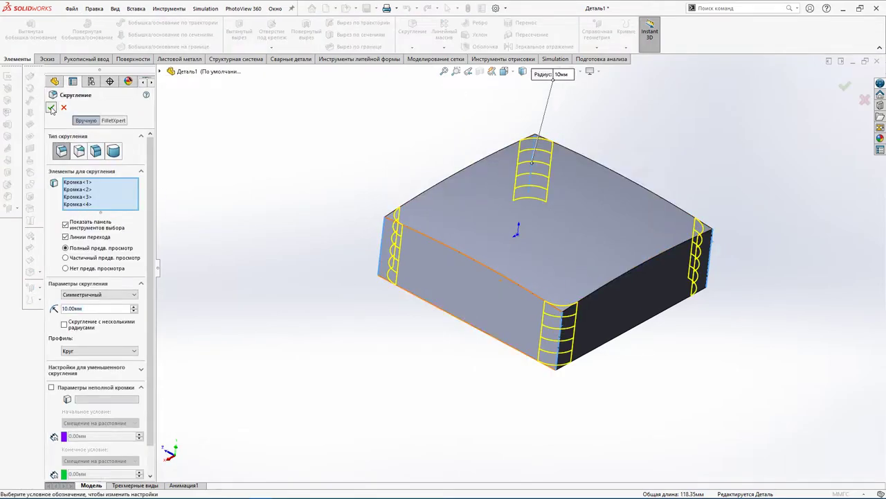
click(51, 108)
Fillet all edges around the domed upper face with a 5 mm radius.
middle_drag(734, 354, 692, 356)
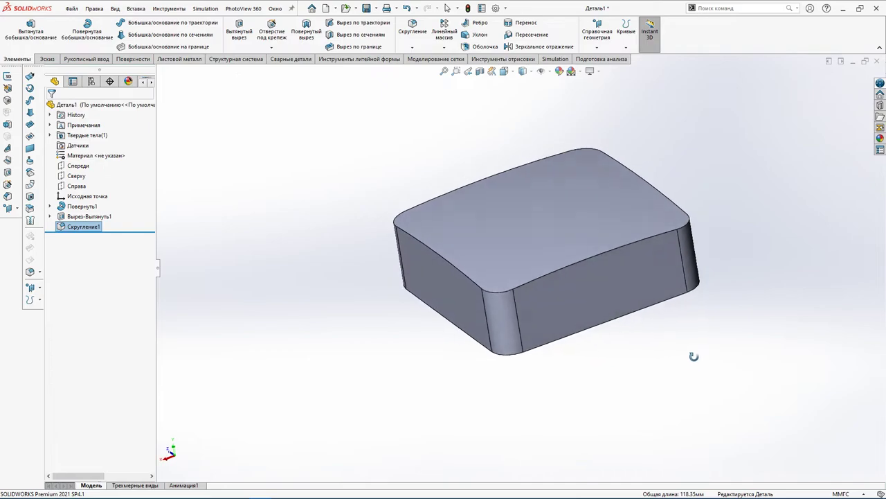
click(554, 290)
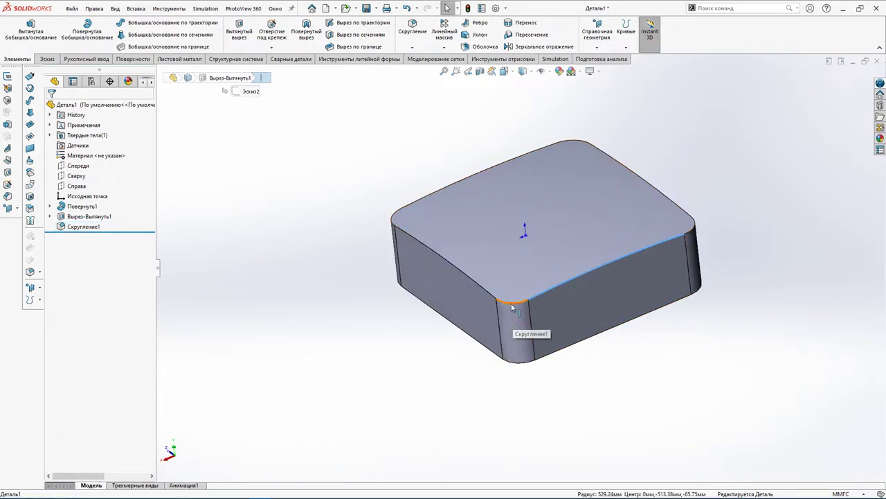
ctrl+click(491, 296)
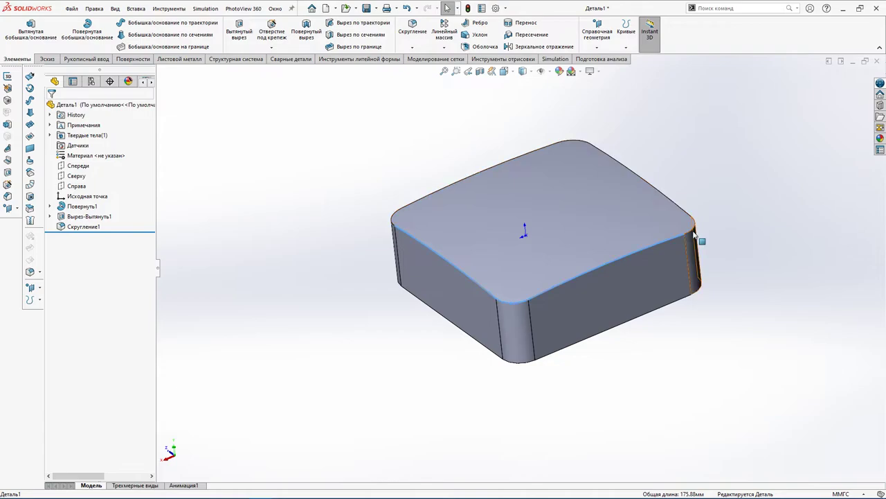
ctrl+click(692, 224)
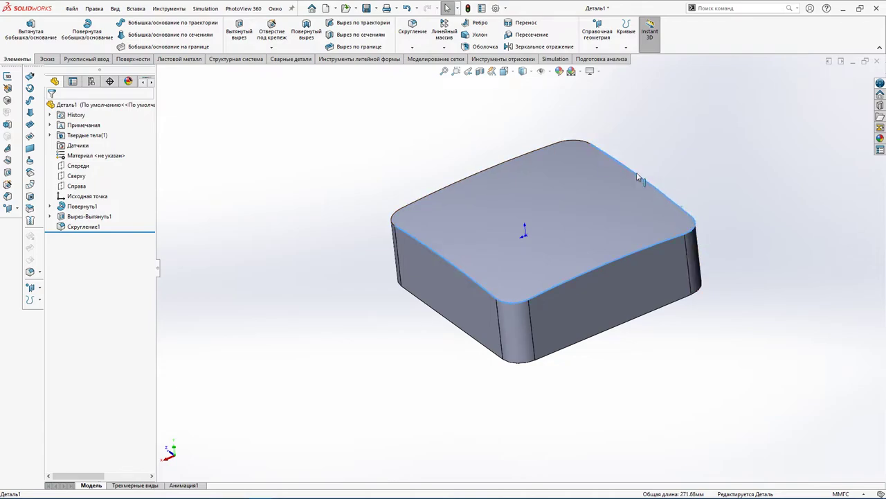
ctrl+click(575, 144)
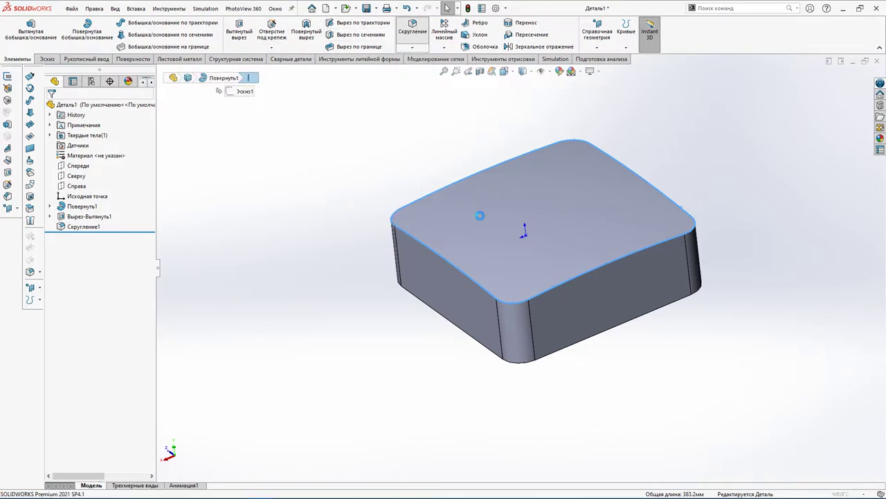
click(90, 337)
text(5)
key(Return)
middle_drag(615, 316, 623, 274)
click(51, 107)
middle_drag(617, 181, 627, 252)
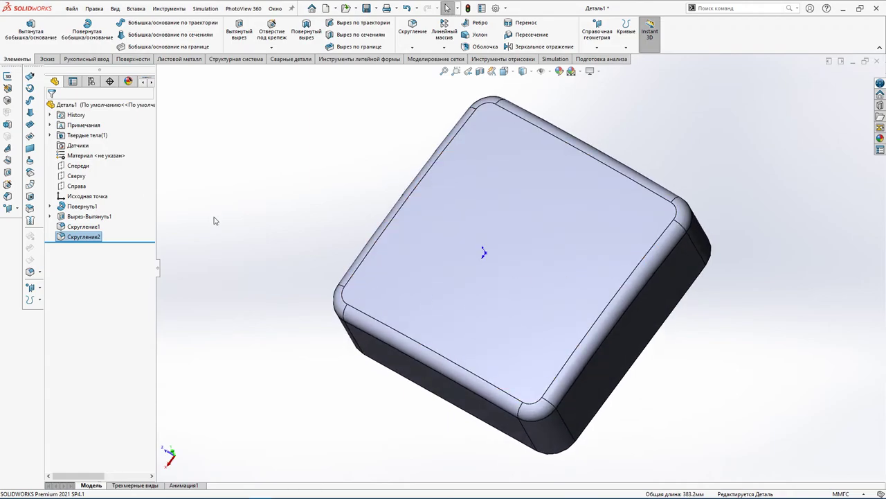
On a new Top plane sketch, draw a vertical centerline between the midpoints of the domed face's opposite edges.
click(78, 176)
click(92, 163)
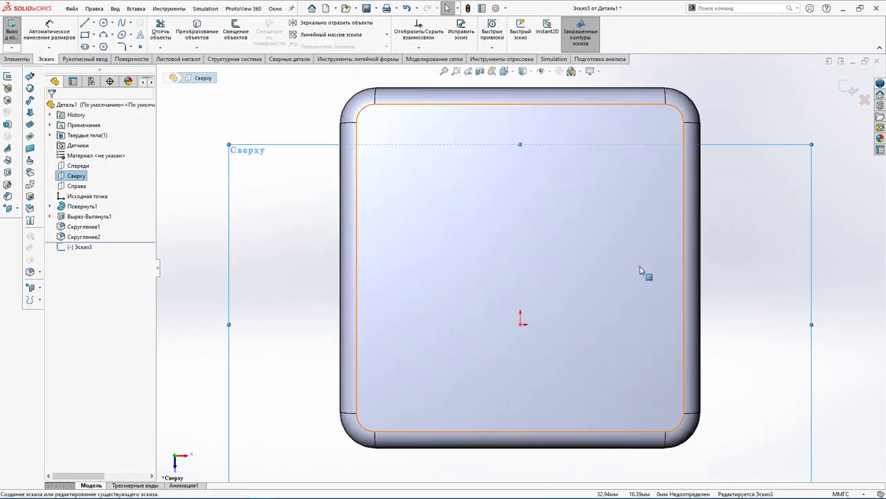
click(103, 23)
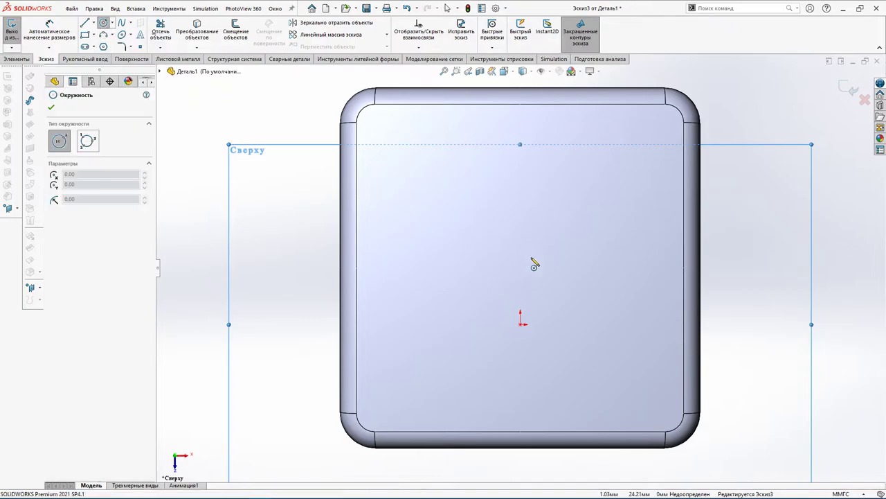
click(92, 24)
click(107, 43)
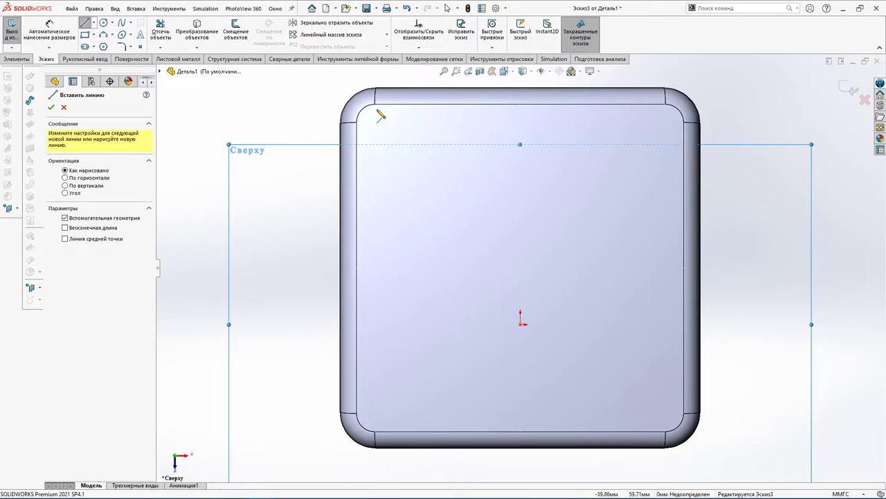
click(520, 104)
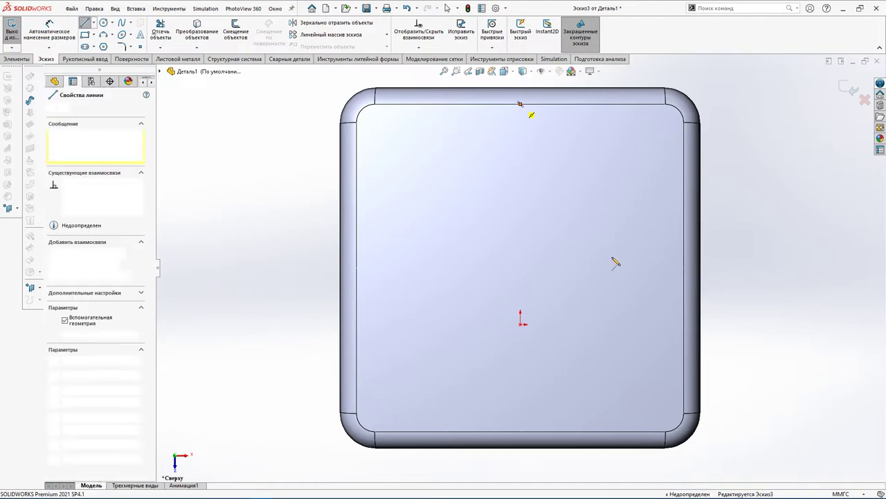
click(520, 431)
key(Escape)
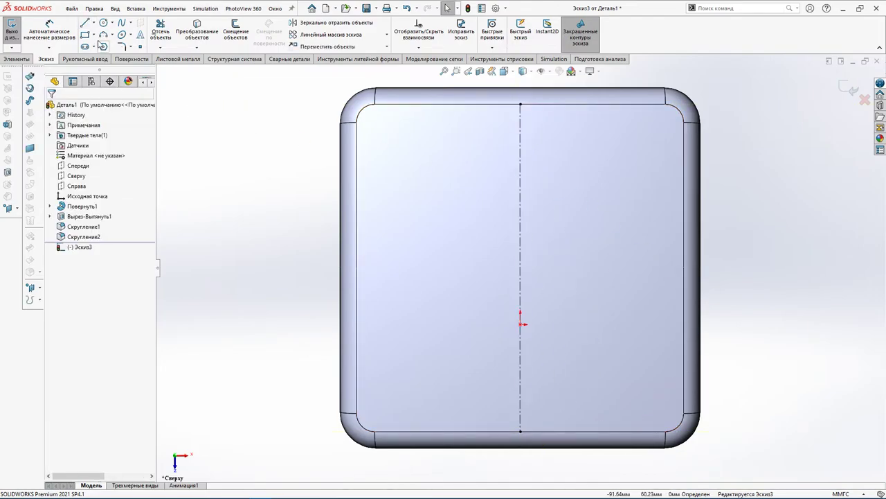
Sketch a circle centred on the centerline's midpoint and set its radius to 15 mm.
click(103, 23)
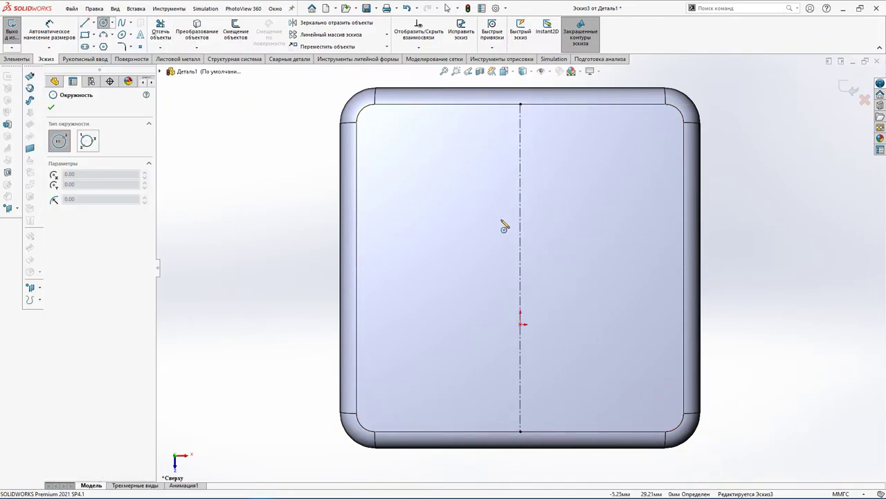
click(520, 269)
click(521, 317)
double_click(90, 322)
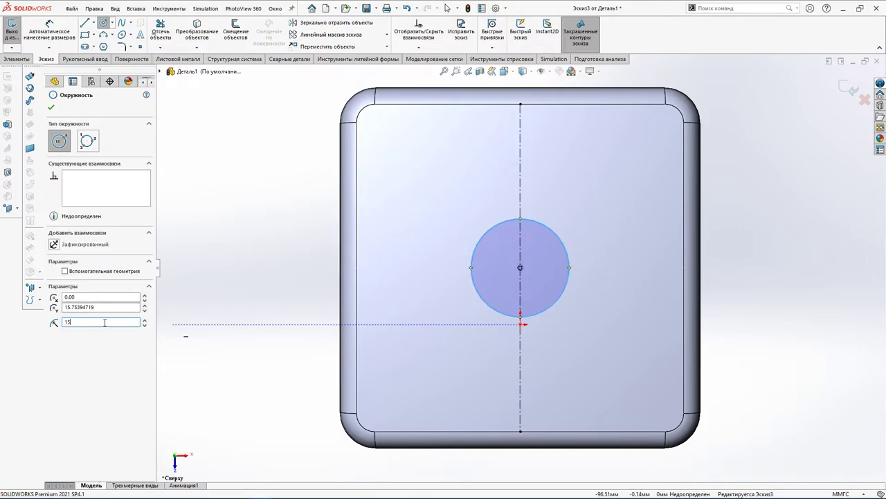
text(15)
key(Return)
middle_drag(196, 194, 595, 304)
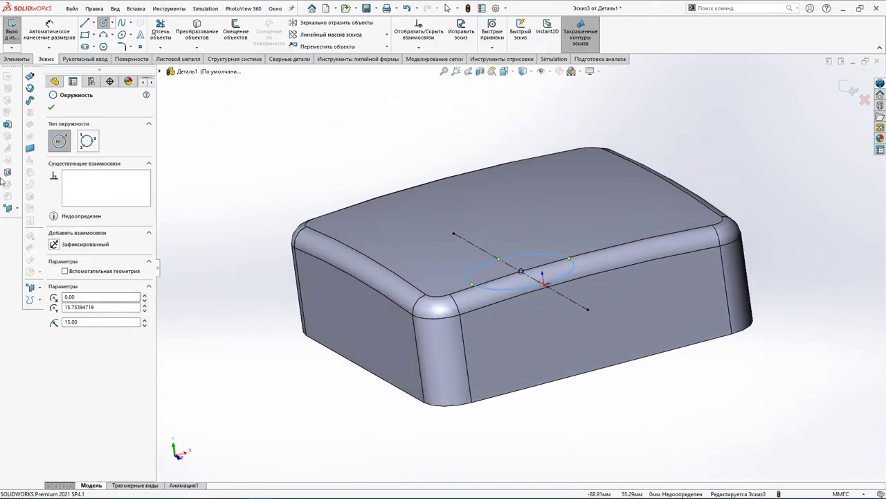
Cut the circle upward from the sketch plane with the Through All end condition.
click(9, 176)
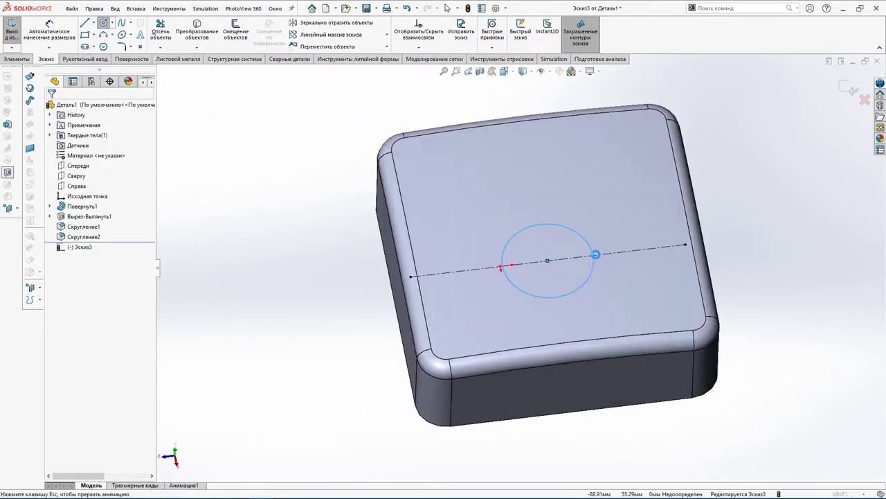
middle_drag(567, 283, 578, 142)
middle_drag(181, 135, 192, 176)
click(103, 163)
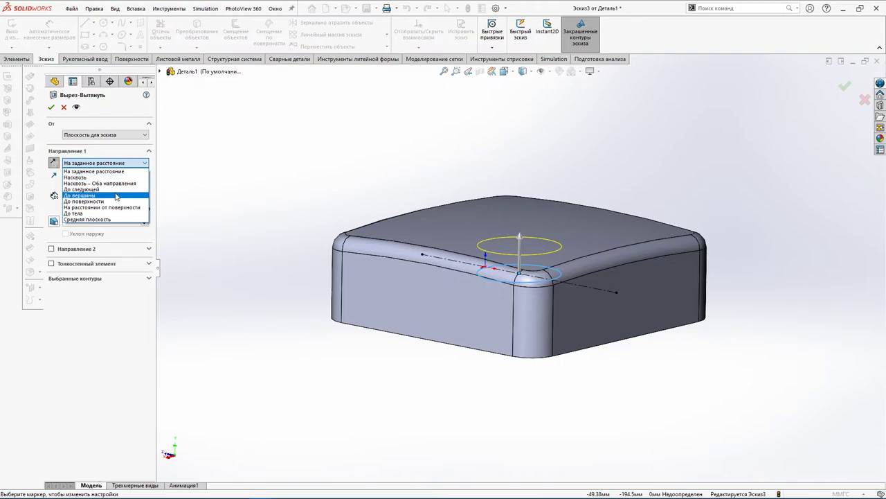
click(90, 177)
middle_drag(499, 286, 500, 333)
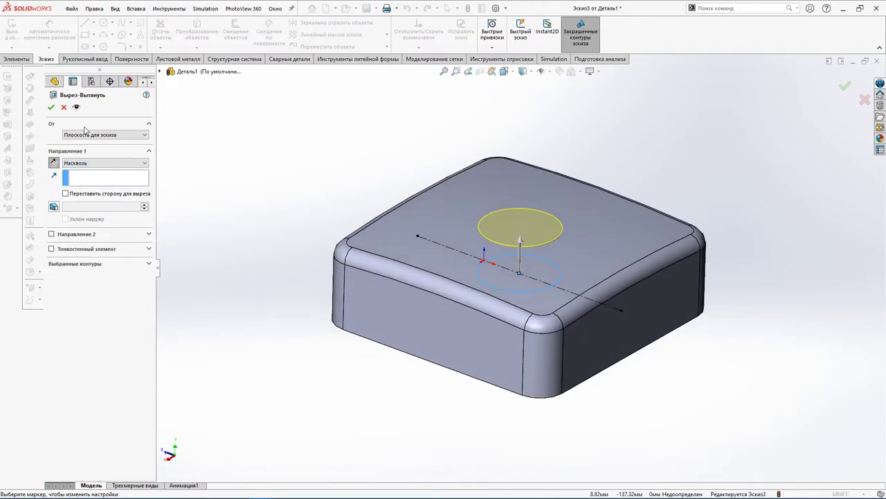
click(50, 107)
middle_drag(771, 303, 521, 308)
Edit the circular cut so that it starts at a 10 mm offset from the sketch plane.
right_click(93, 251)
click(99, 218)
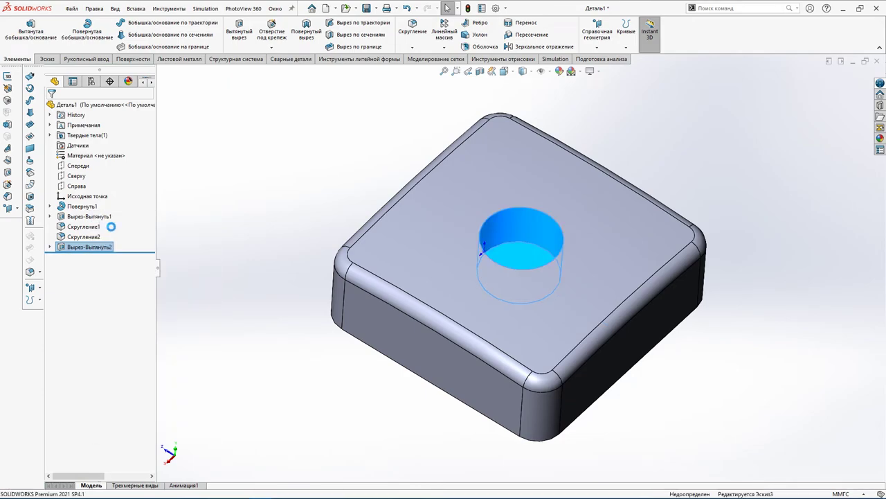
click(92, 136)
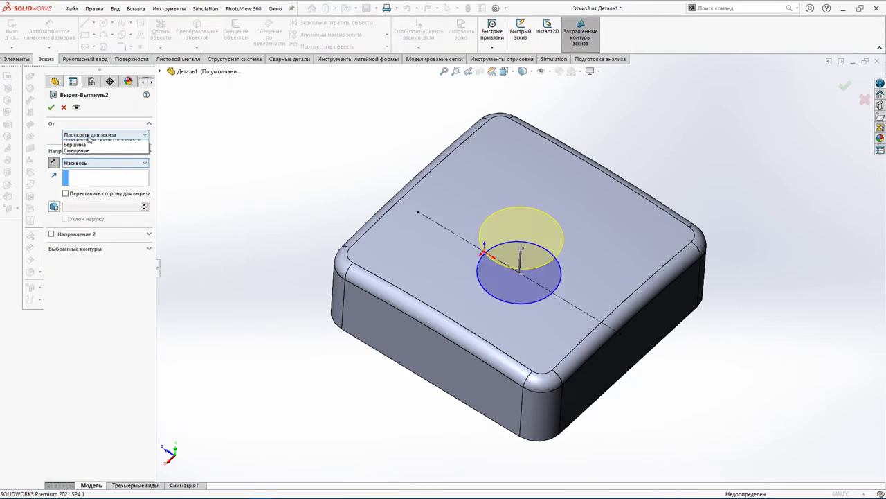
click(93, 164)
double_click(96, 147)
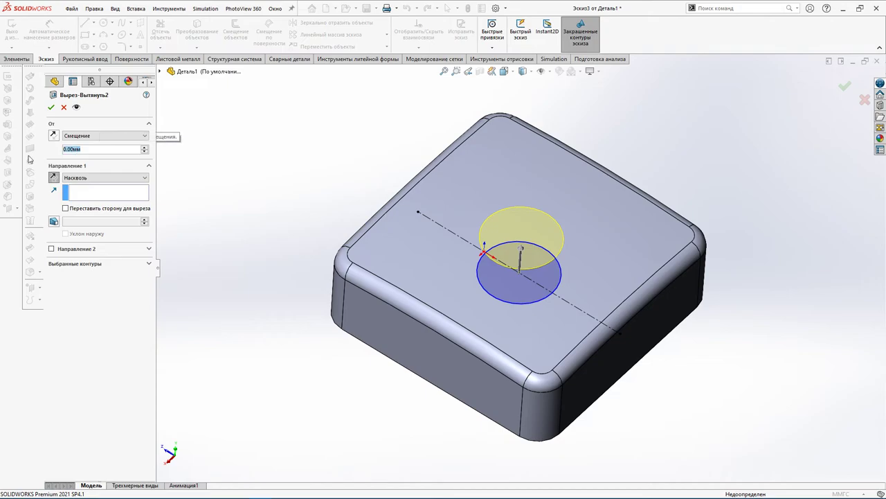
text(10)
key(Return)
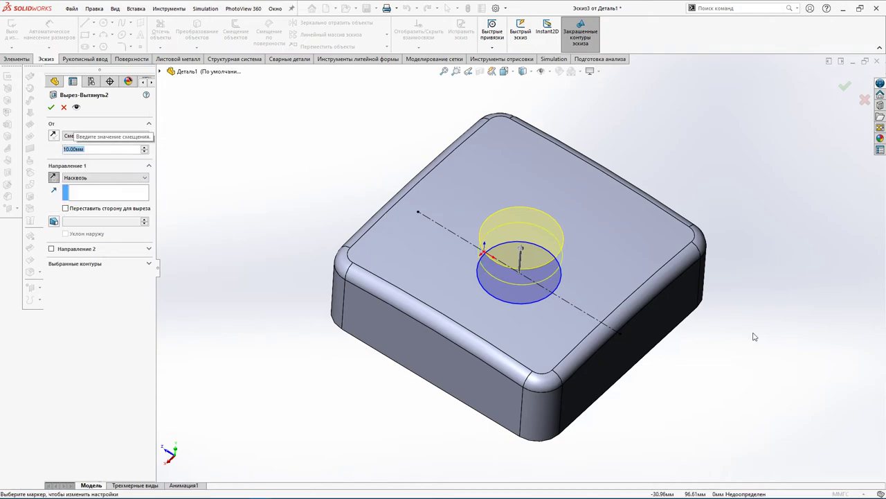
middle_drag(752, 337, 736, 251)
click(52, 108)
Shell the block to a 3 mm wall thickness, removing its flat bottom face.
middle_drag(775, 229, 728, 233)
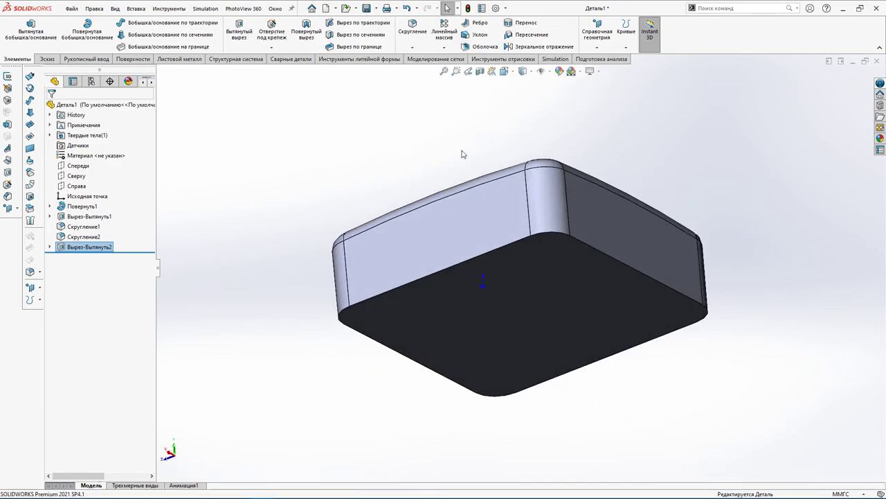
click(516, 336)
click(481, 46)
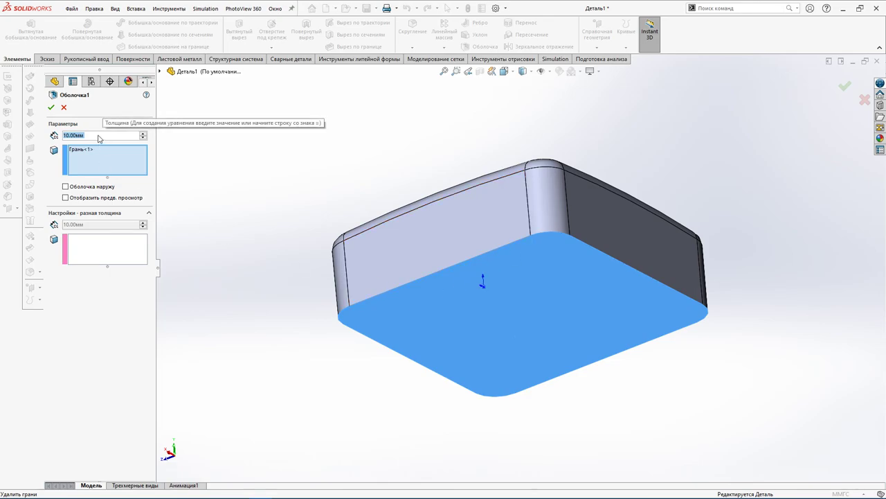
text(3)
click(52, 109)
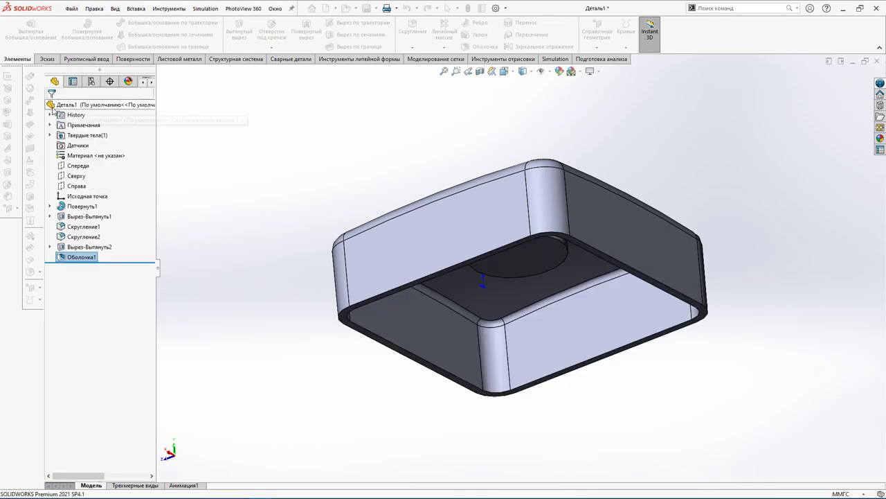
Examine the shelled interior by moving a temporary section plane through the part, and close the section view.
middle_drag(512, 160, 614, 323)
click(479, 71)
drag(575, 298, 319, 292)
click(61, 107)
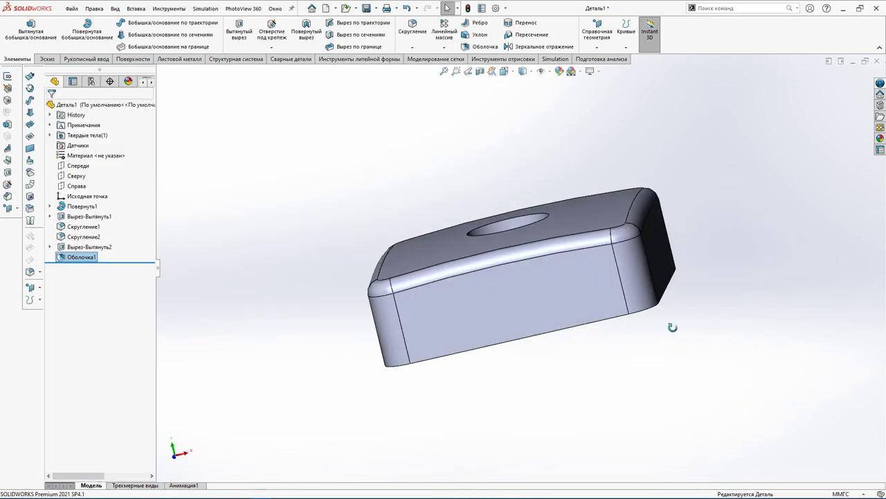